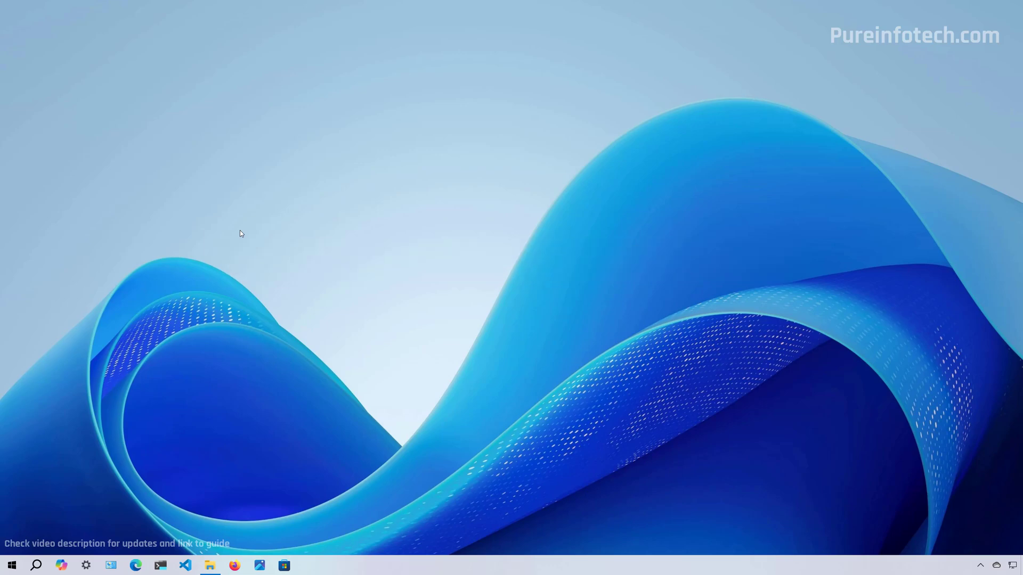
# - Launch Microsoft Edge and load the Download Windows 10 page from the pasted address
pyautogui.press('super')
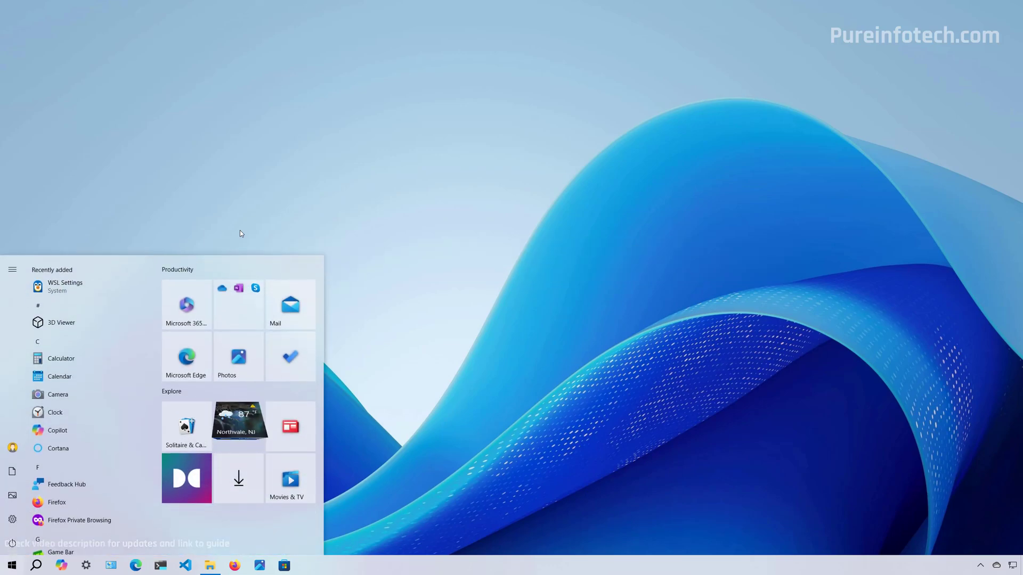
pyautogui.click(186, 357)
pyautogui.click(395, 92)
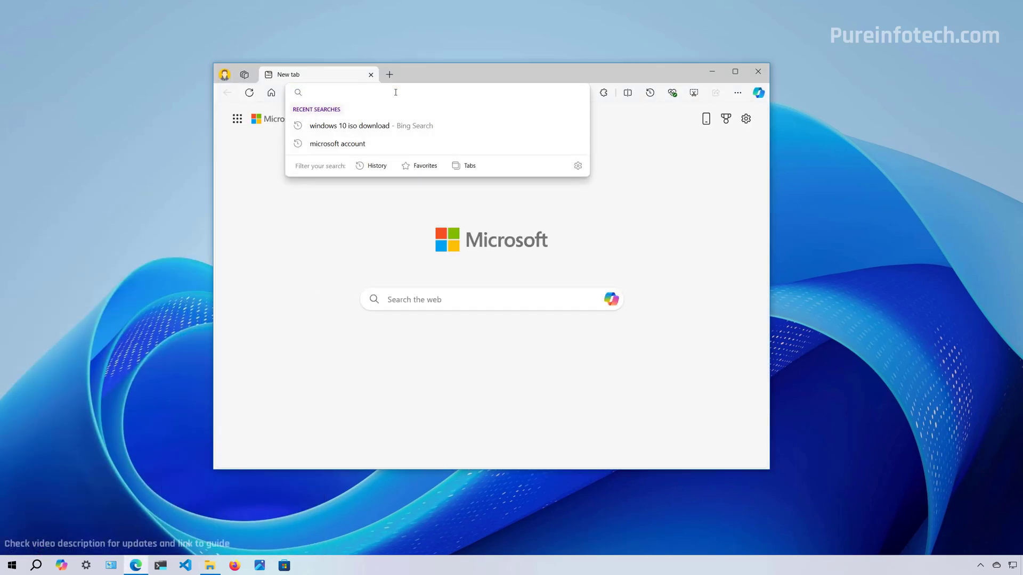
pyautogui.write('https://www.microsoft.com/en-us/software-download/windows10')
pyautogui.press('Return')
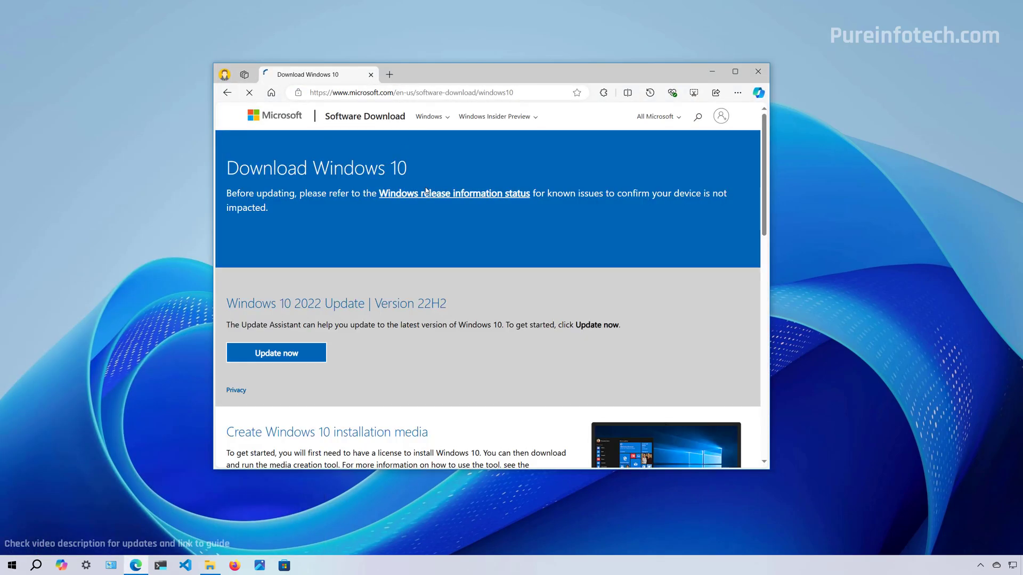
# - Download MediaCreationTool_22H2.exe, save it to Downloads, and show it in its folder
pyautogui.scroll(-3, 515, 268)
pyautogui.scroll(-2, 516, 270)
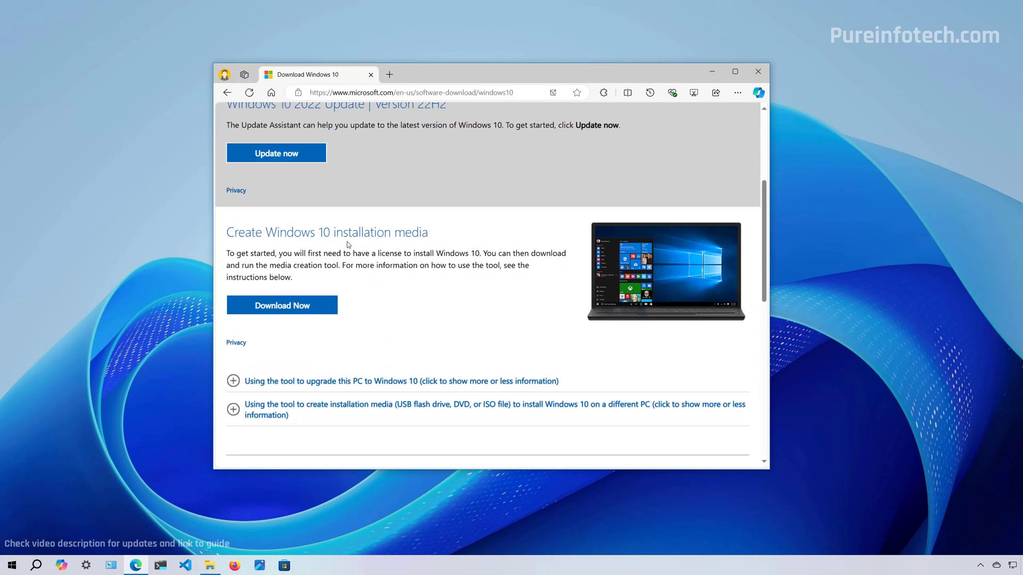
pyautogui.click(287, 305)
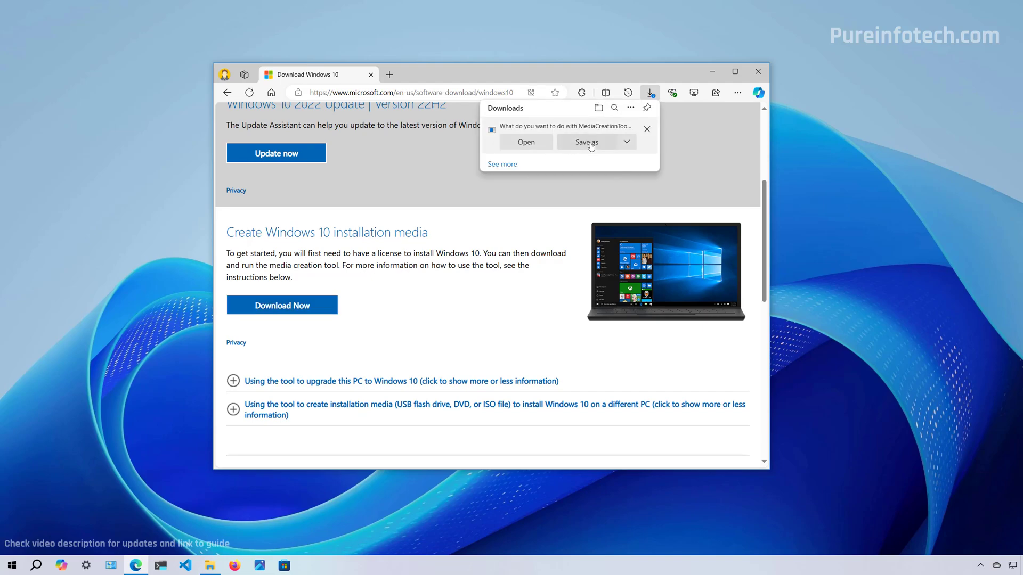
pyautogui.click(591, 147)
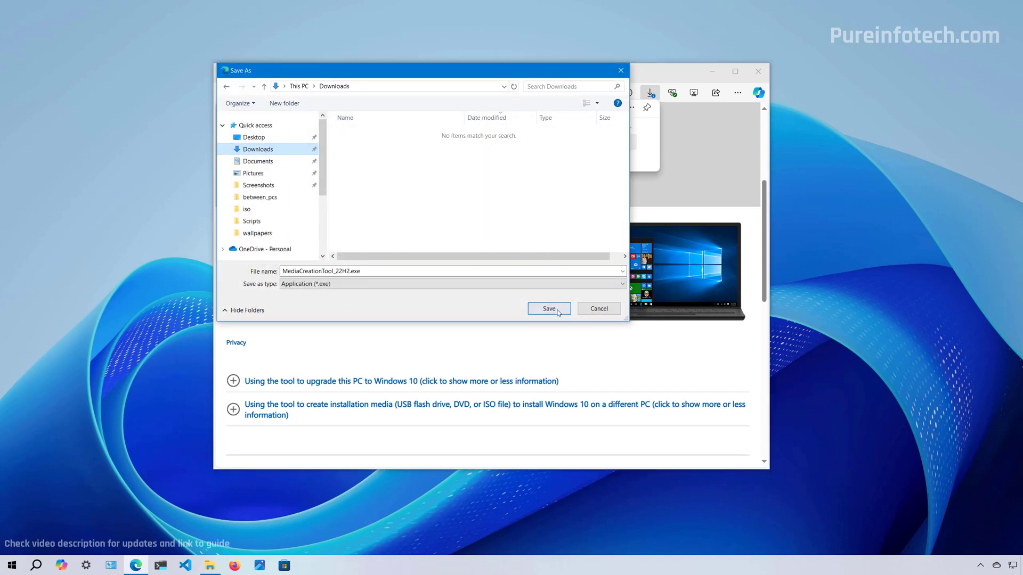
pyautogui.click(552, 310)
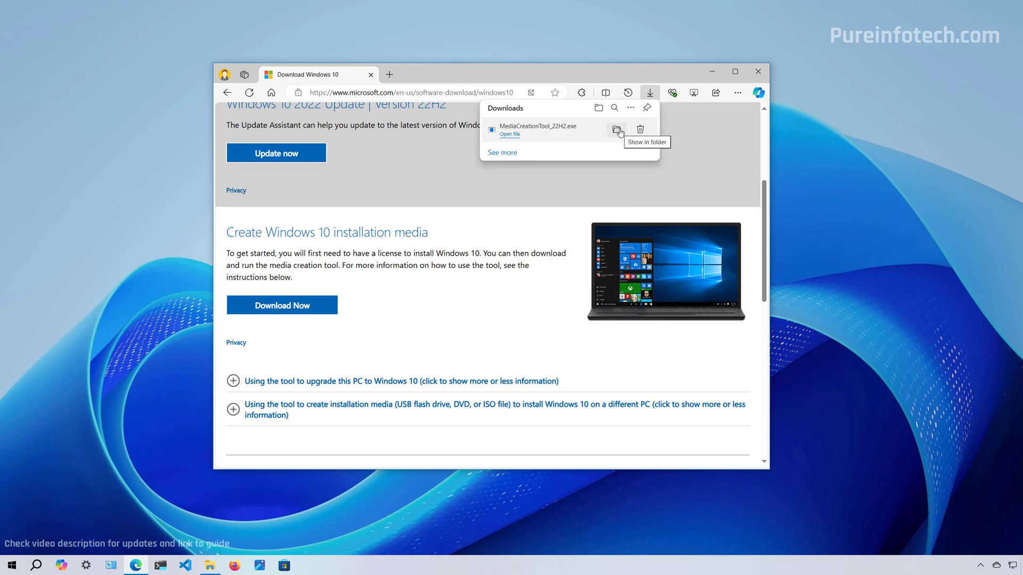
pyautogui.click(617, 131)
# - Minimize Edge and run MediaCreationTool_22H2.exe as administrator from Downloads
pyautogui.click(712, 74)
pyautogui.moveTo(396, 265)
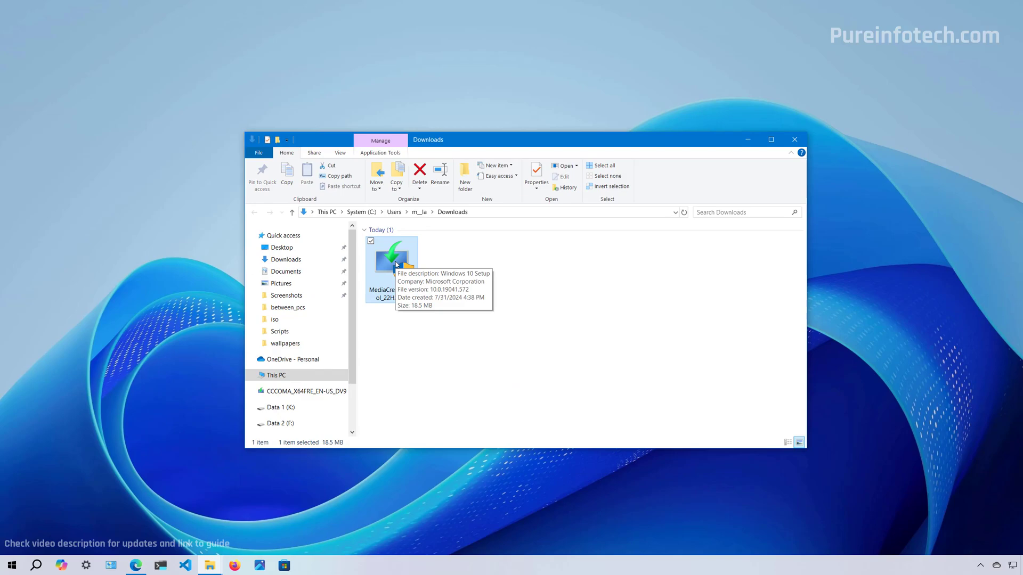
pyautogui.rightClick(396, 260)
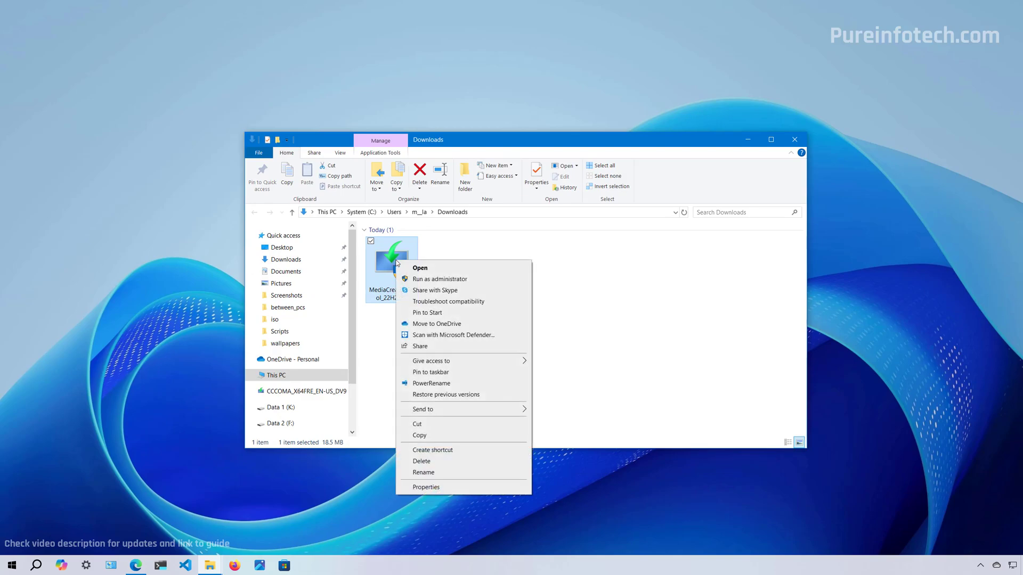
pyautogui.click(431, 279)
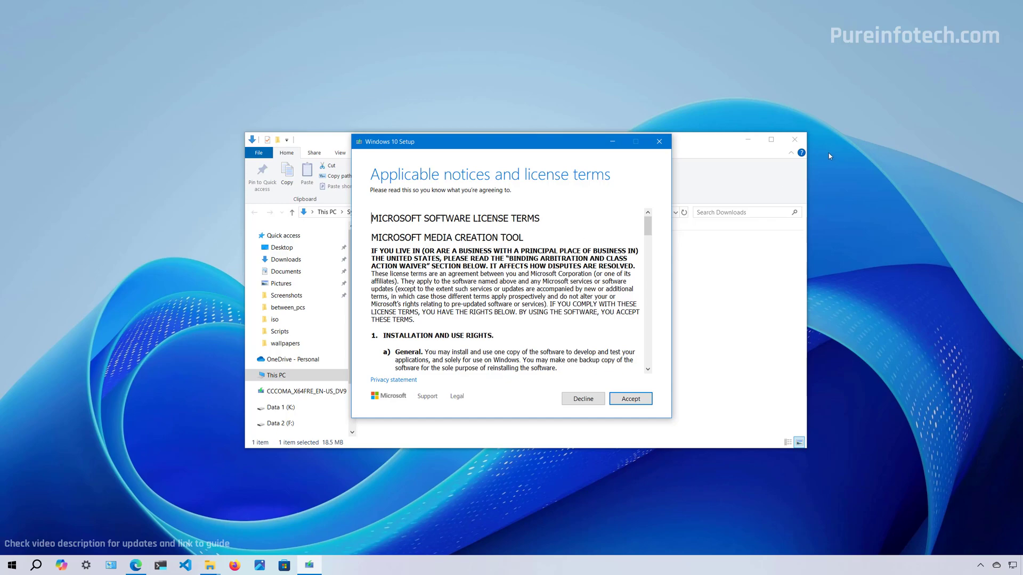
# - Accept the Media Creation Tool license and choose to create installation media for another PC
pyautogui.click(793, 140)
pyautogui.click(639, 403)
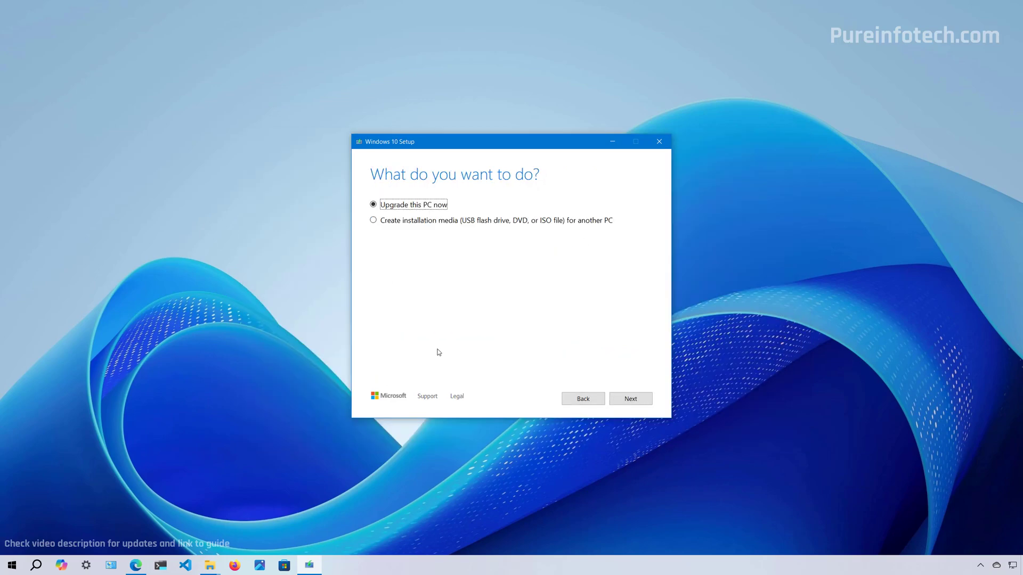
pyautogui.click(373, 220)
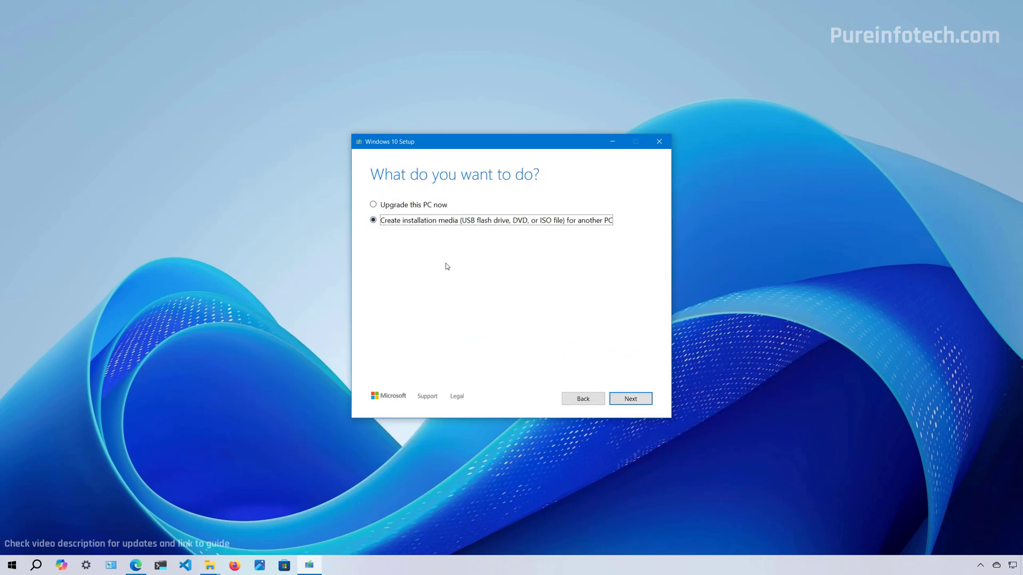
pyautogui.click(629, 400)
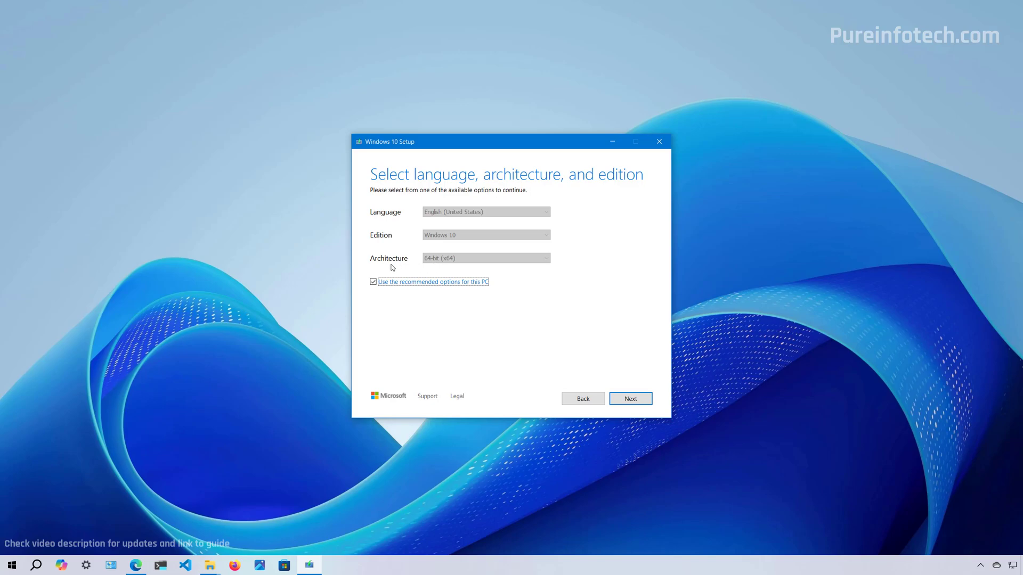
# - Turn off recommended options, keep English (United States), Windows 10, 64-bit (x64), and pick USB flash drive
pyautogui.click(373, 283)
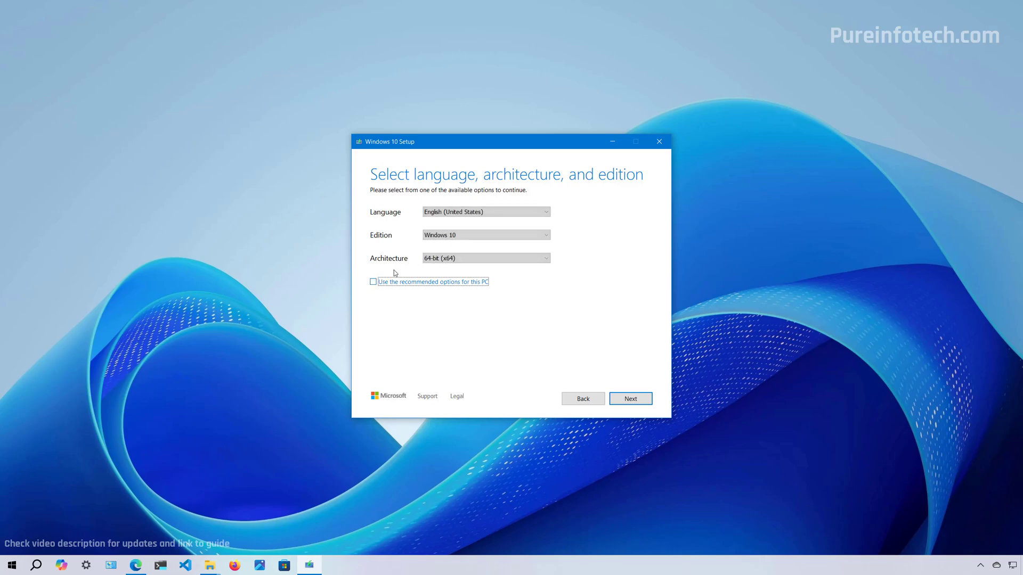
pyautogui.click(443, 212)
pyautogui.click(443, 213)
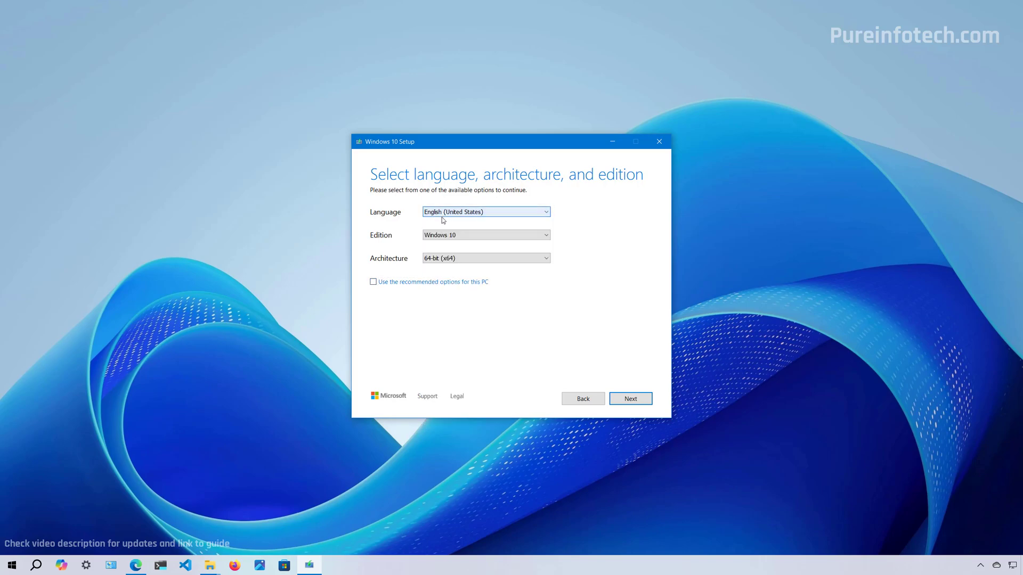
pyautogui.click(449, 235)
pyautogui.click(449, 236)
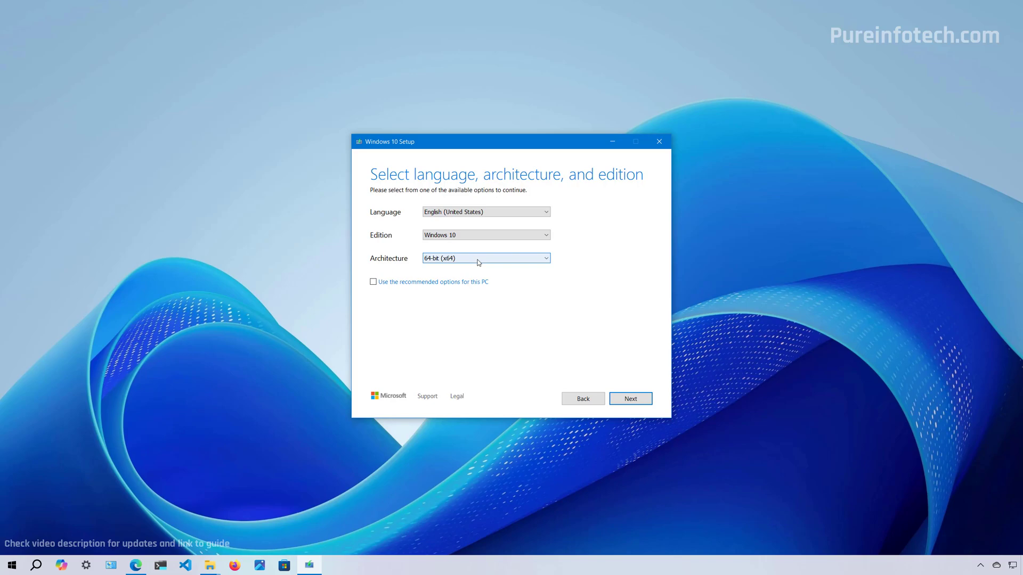
pyautogui.click(479, 262)
pyautogui.click(479, 273)
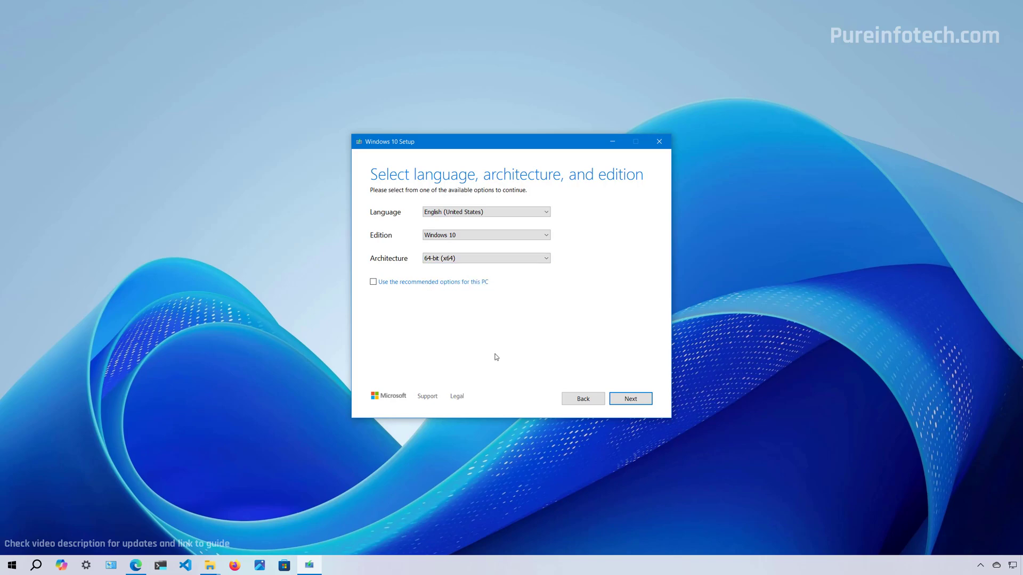
pyautogui.click(456, 260)
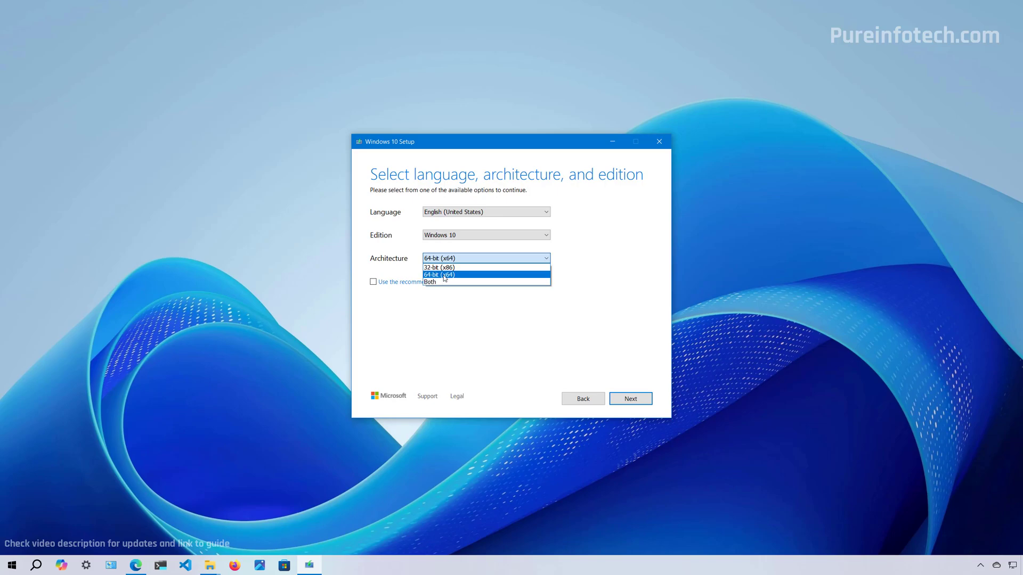
pyautogui.click(444, 277)
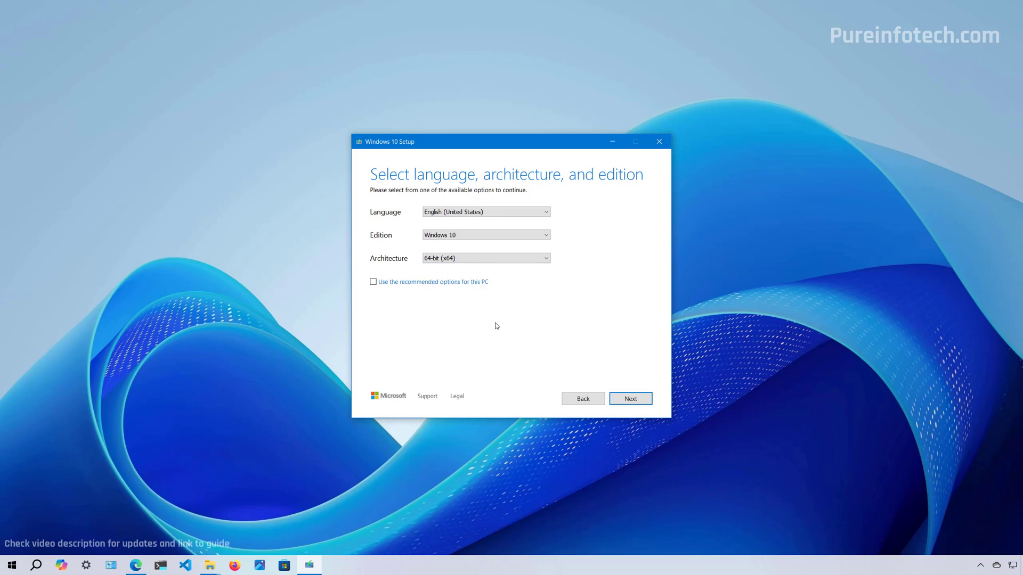
pyautogui.click(623, 401)
pyautogui.click(404, 221)
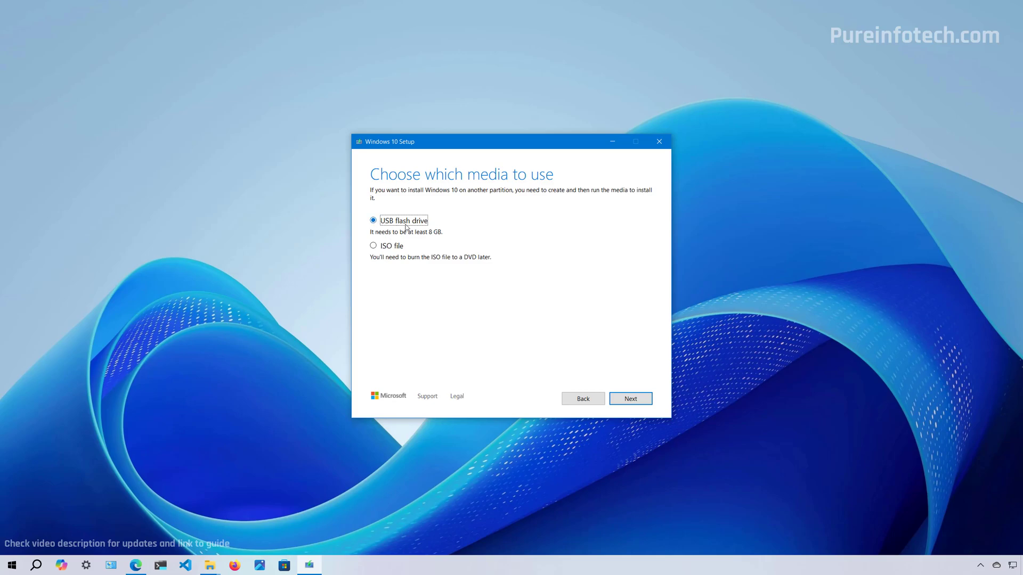
# - Write Windows 10 onto USB drive E: after refreshing the drive list, then finish the tool
pyautogui.click(630, 400)
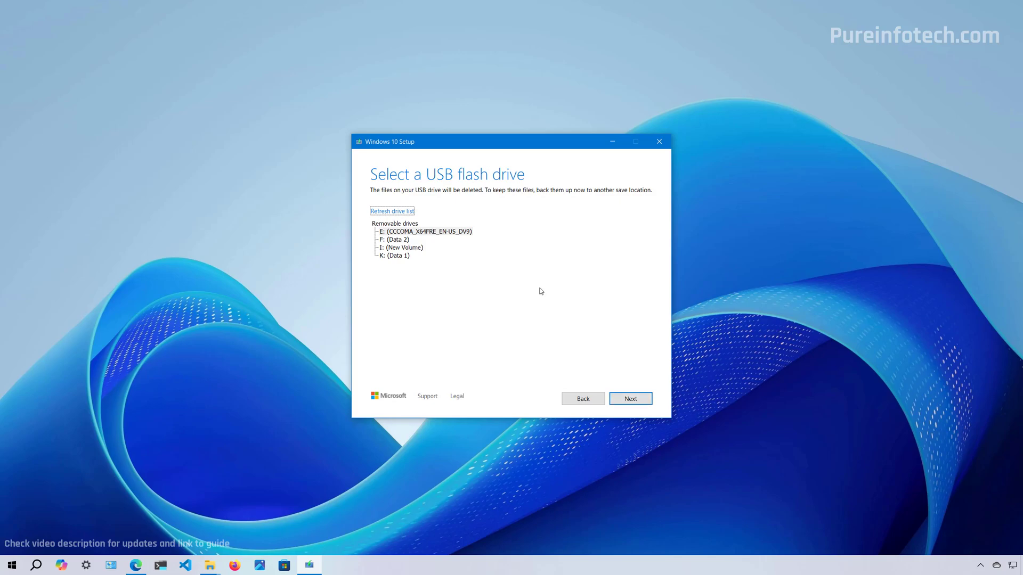
pyautogui.click(429, 233)
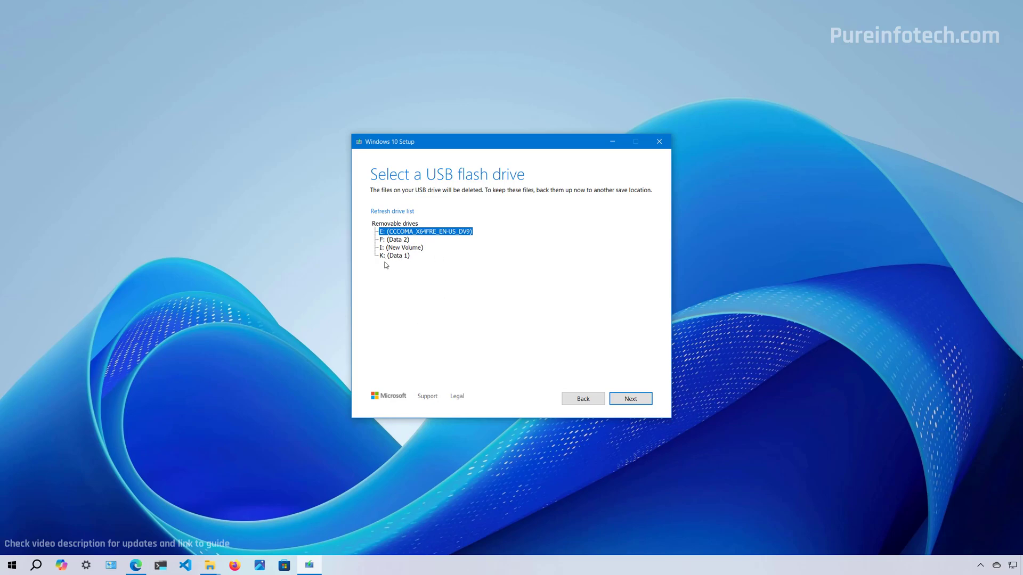
pyautogui.click(388, 213)
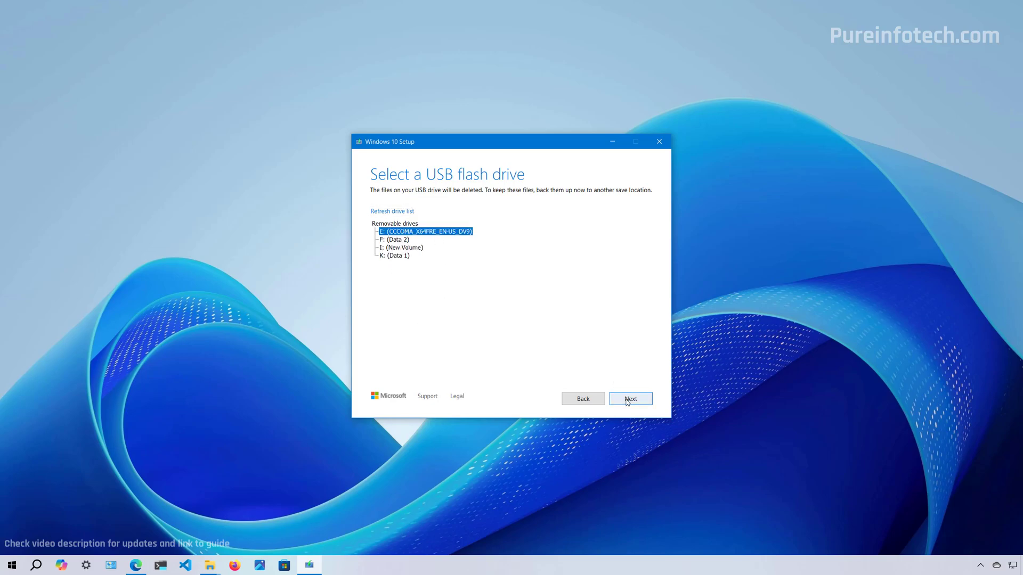
pyautogui.click(628, 400)
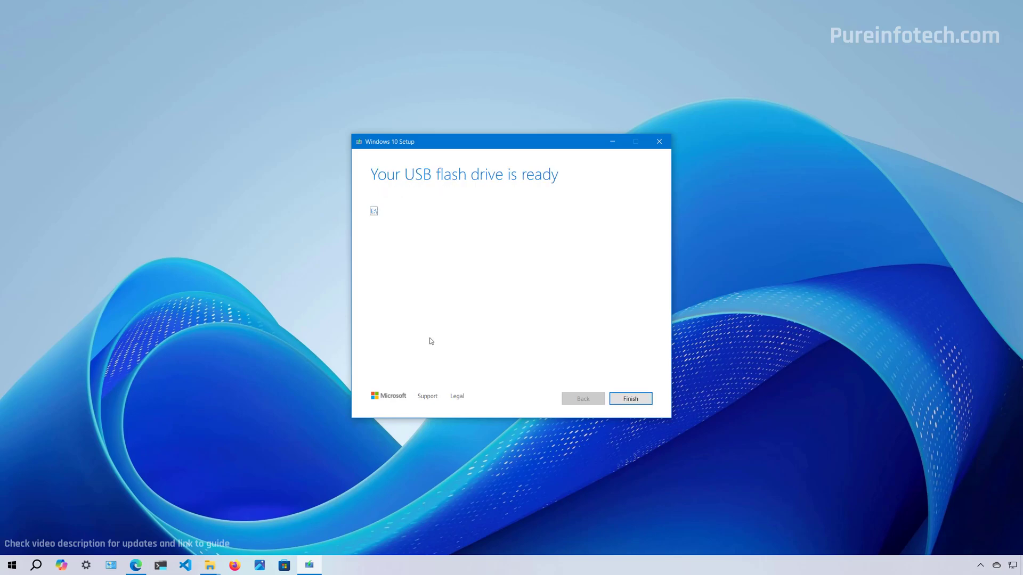
pyautogui.click(630, 399)
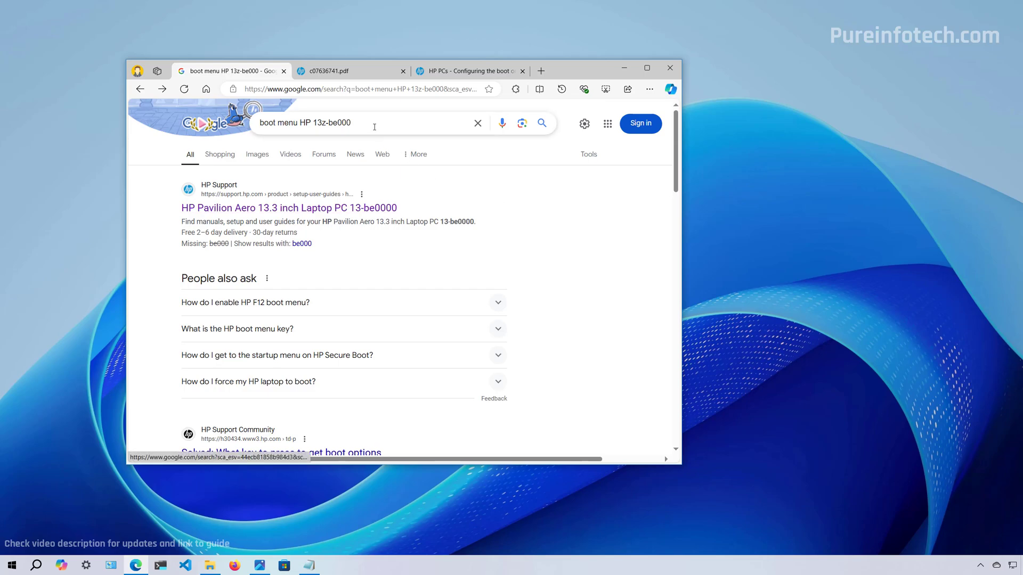
# - Open HP's Pavilion Aero support page and its User Guide PDF from the manuals
pyautogui.moveTo(352, 123); pyautogui.dragTo(259, 123)
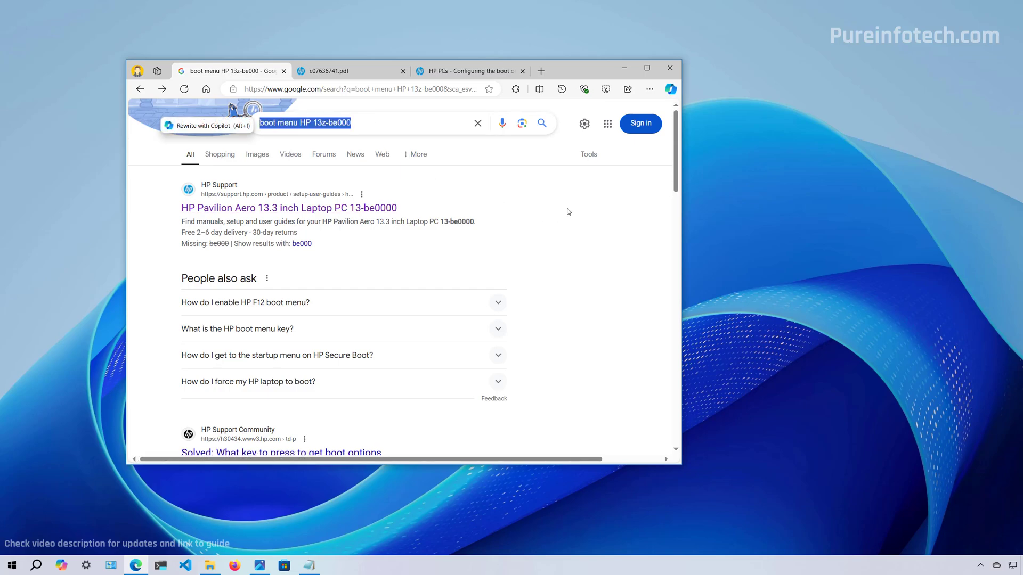
pyautogui.click(579, 228)
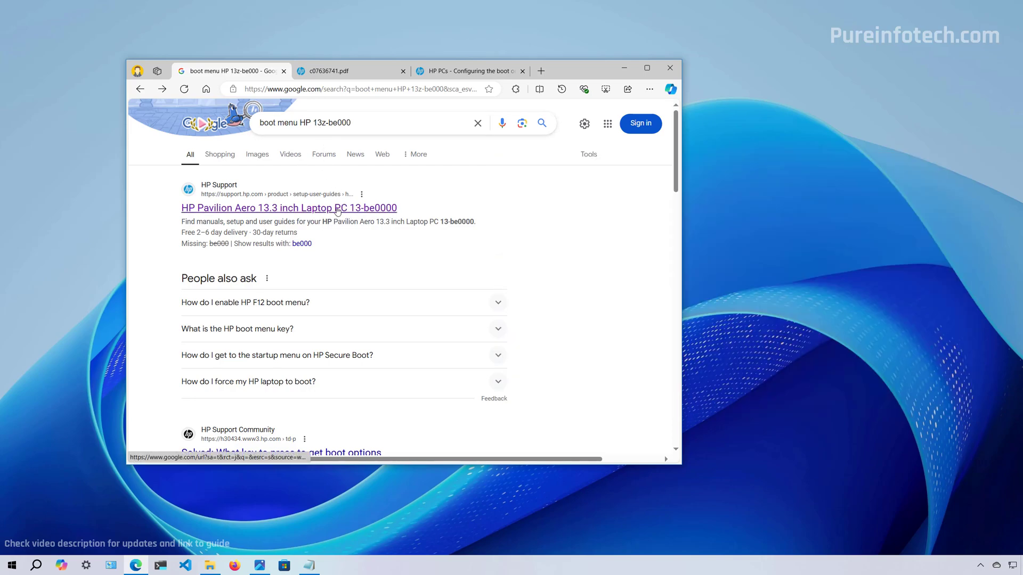
pyautogui.click(337, 210)
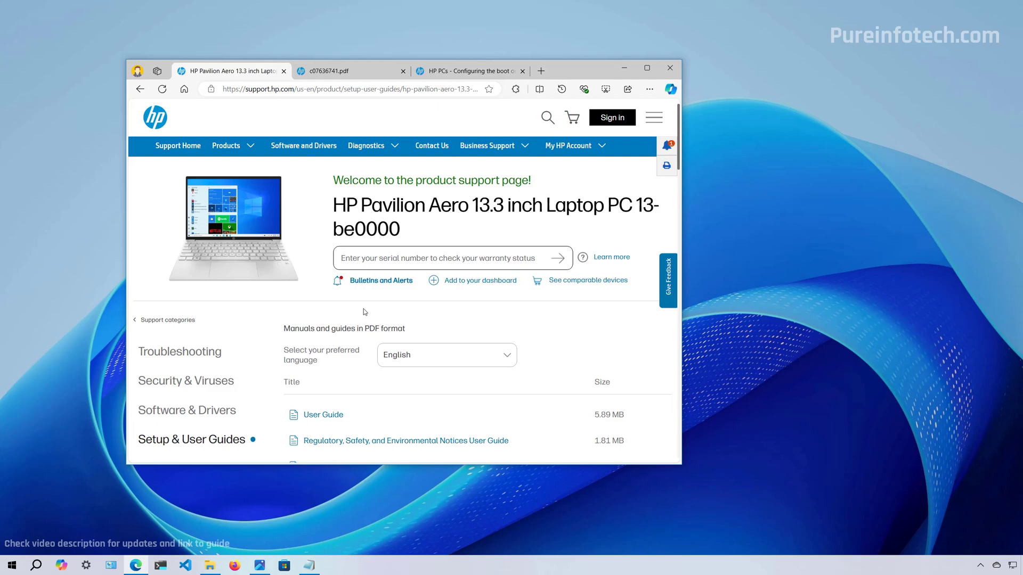
pyautogui.scroll(-3, 363, 310)
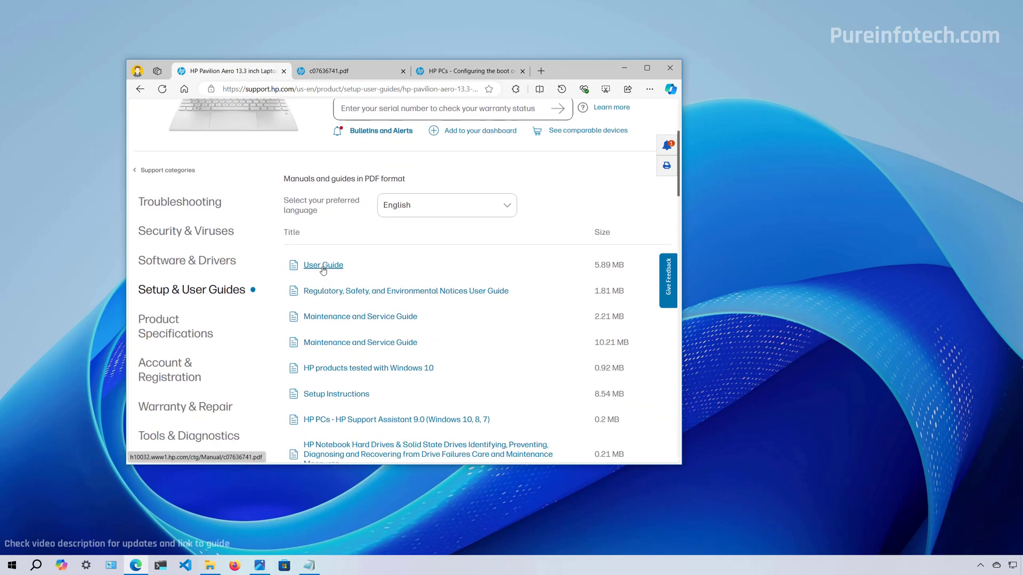
pyautogui.click(324, 70)
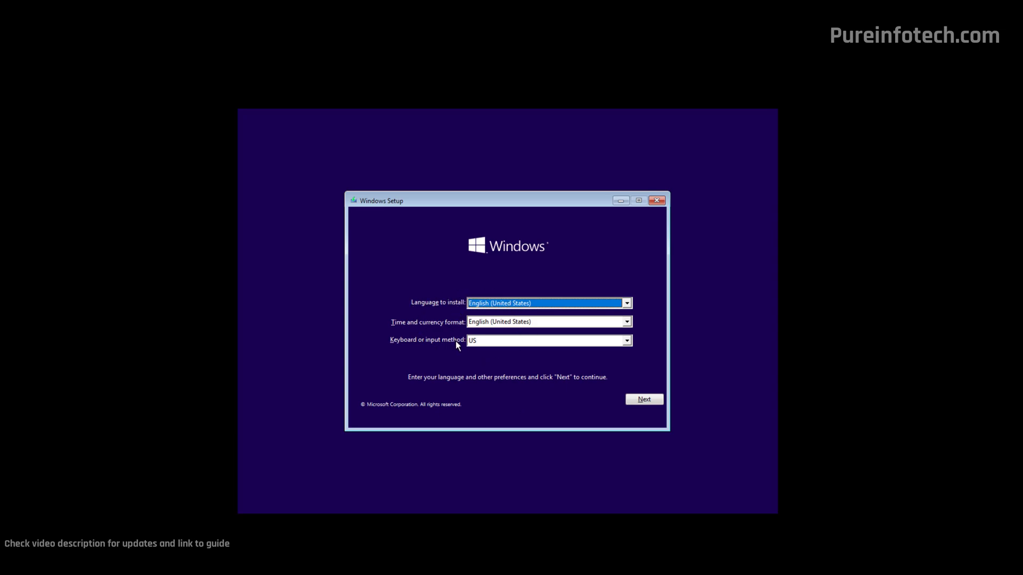
# - Keep English (United States) as install language with the US keyboard, then start Install now
pyautogui.click(487, 305)
pyautogui.click(488, 313)
pyautogui.press('Tab')
pyautogui.press('Tab')
pyautogui.click(643, 399)
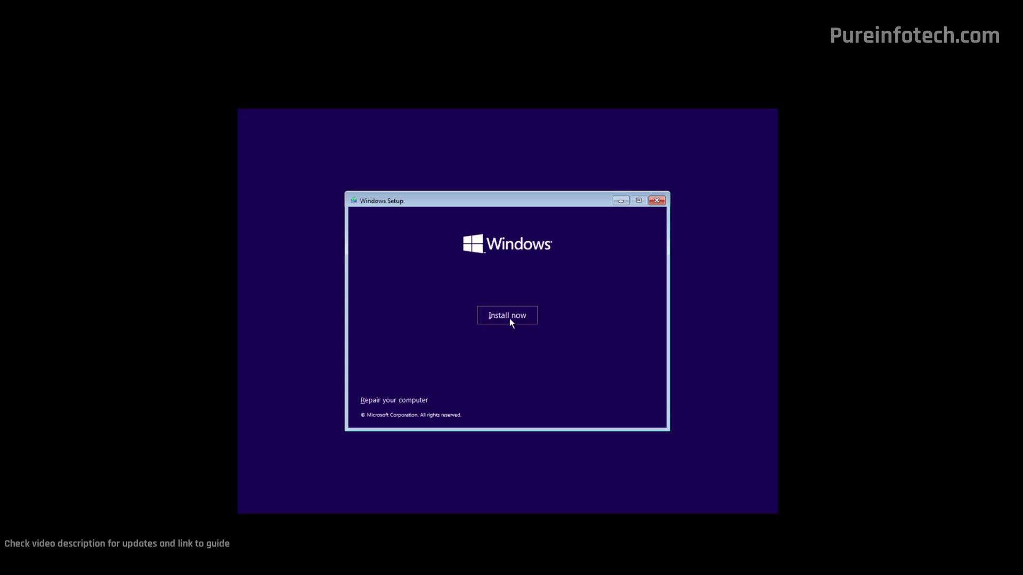
pyautogui.click(507, 316)
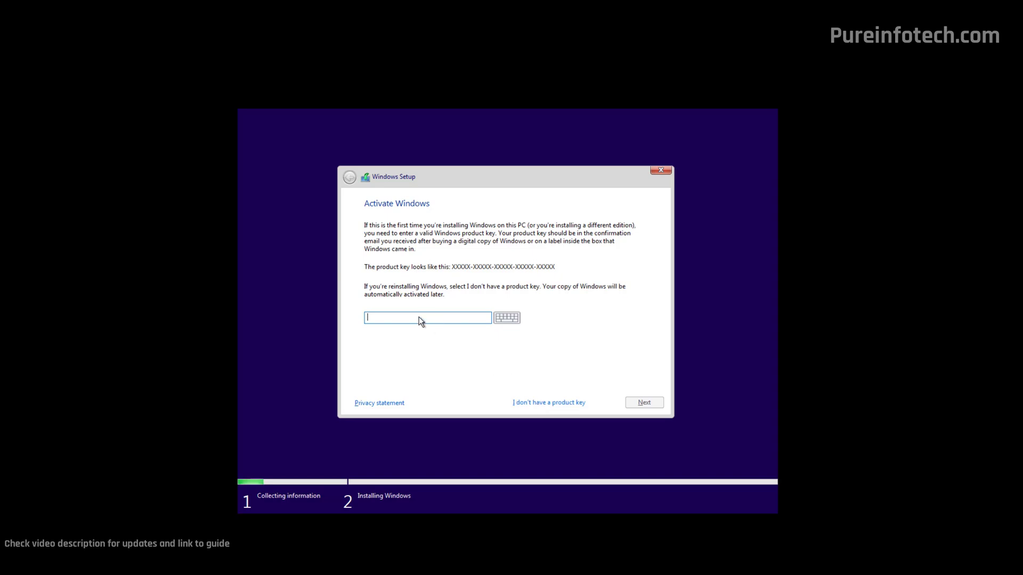
# - Skip the product key, select Windows 10 Pro, and accept the license terms
pyautogui.click(549, 403)
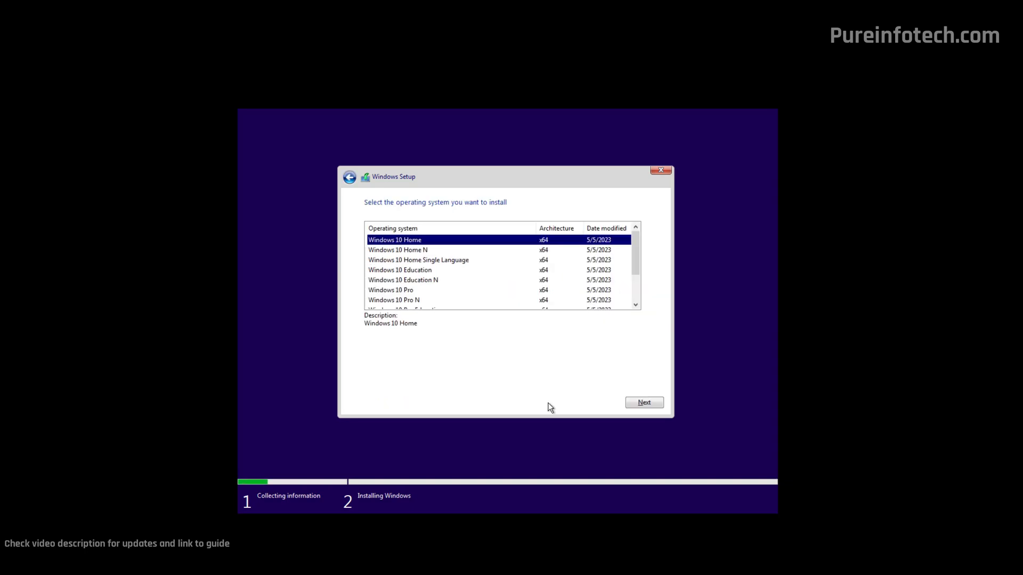
pyautogui.click(443, 291)
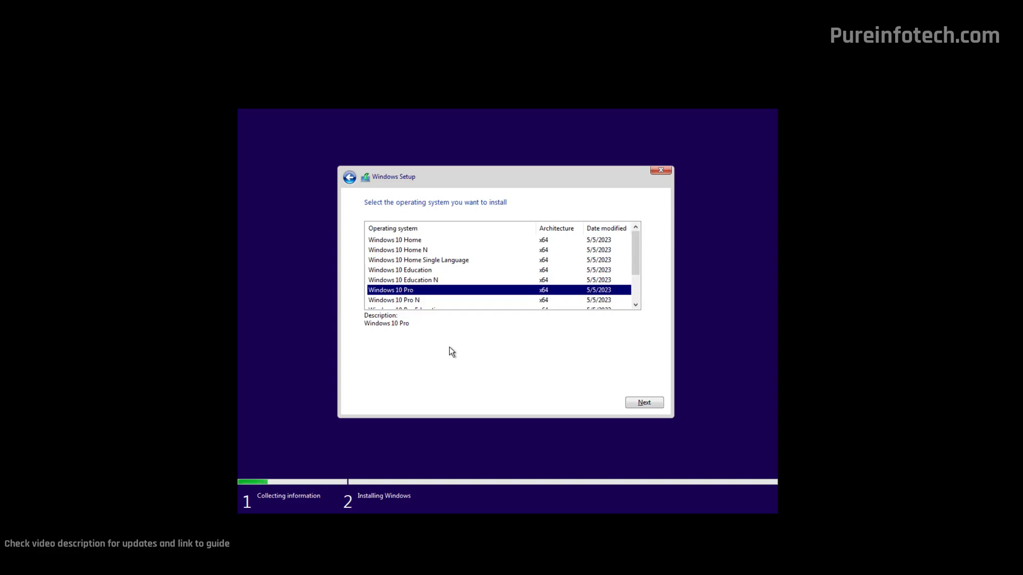
pyautogui.click(638, 406)
pyautogui.press('space')
pyautogui.click(641, 404)
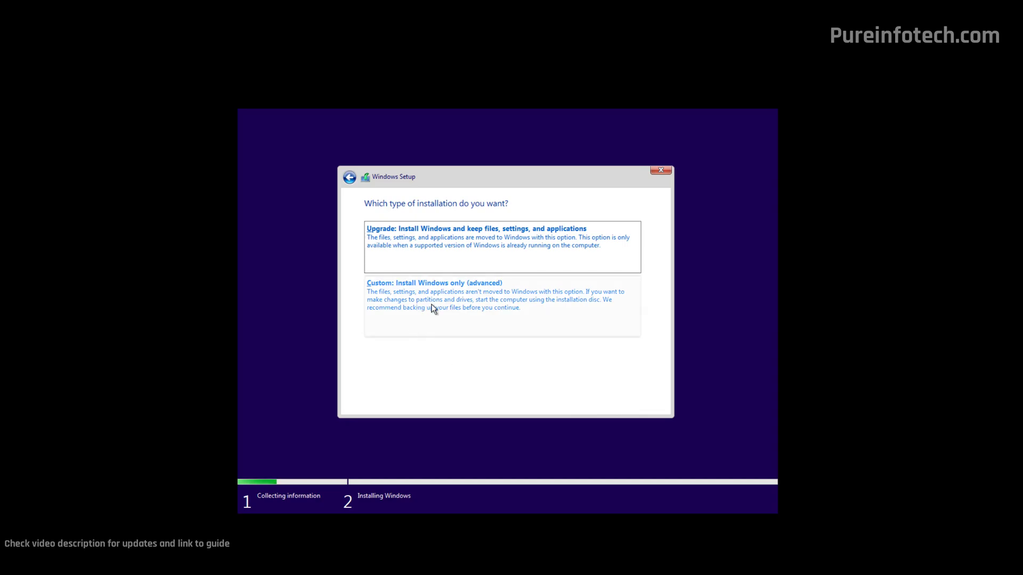
# - Choose 'Custom: Install Windows only (advanced)' and scroll the partition list
pyautogui.click(433, 309)
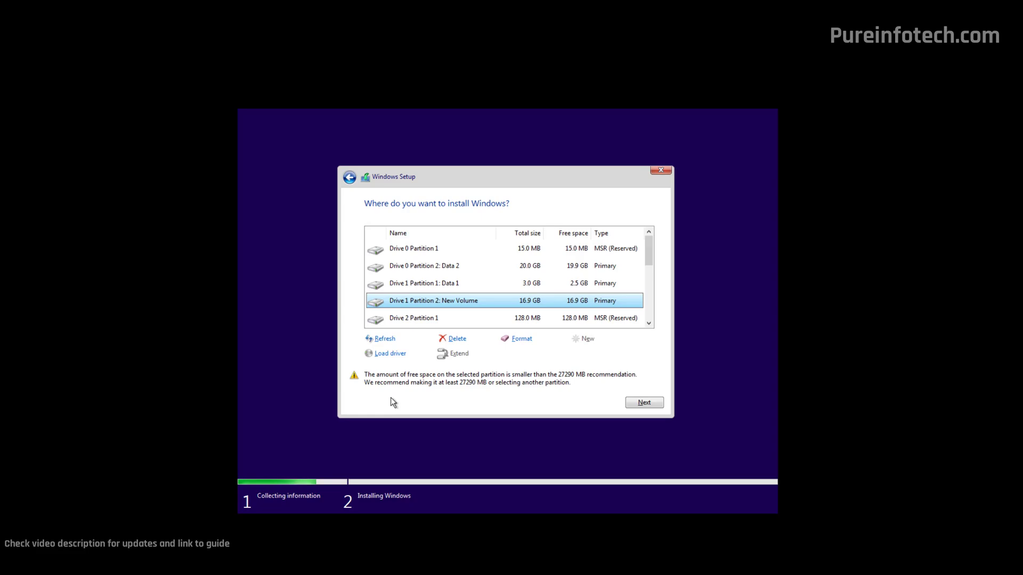
pyautogui.moveTo(647, 255)
pyautogui.mouseDown()
pyautogui.moveTo(651, 313)
pyautogui.moveTo(647, 254)
pyautogui.mouseUp()
# - Delete the Drive 0 reserved and Data 2 partitions and Drive 1's Data 1, then select Drive 5's 70 GB space
pyautogui.click(426, 252)
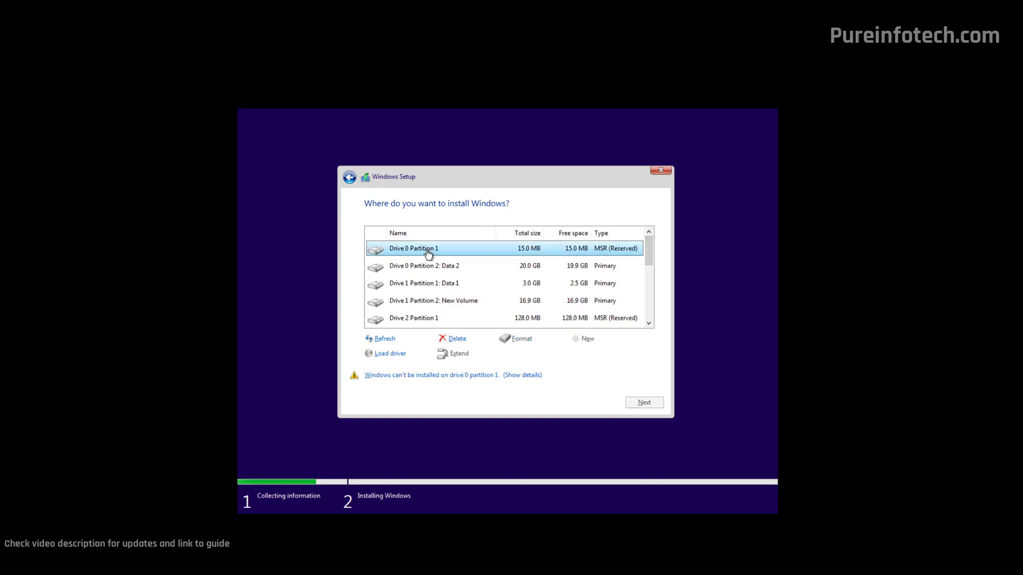
pyautogui.click(457, 341)
pyautogui.click(586, 352)
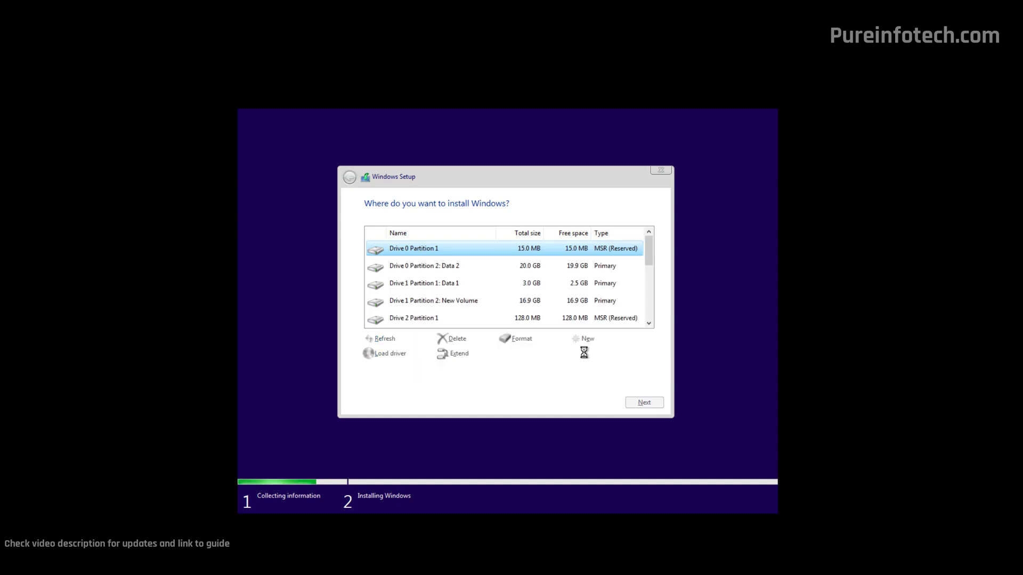
pyautogui.click(452, 267)
pyautogui.click(456, 340)
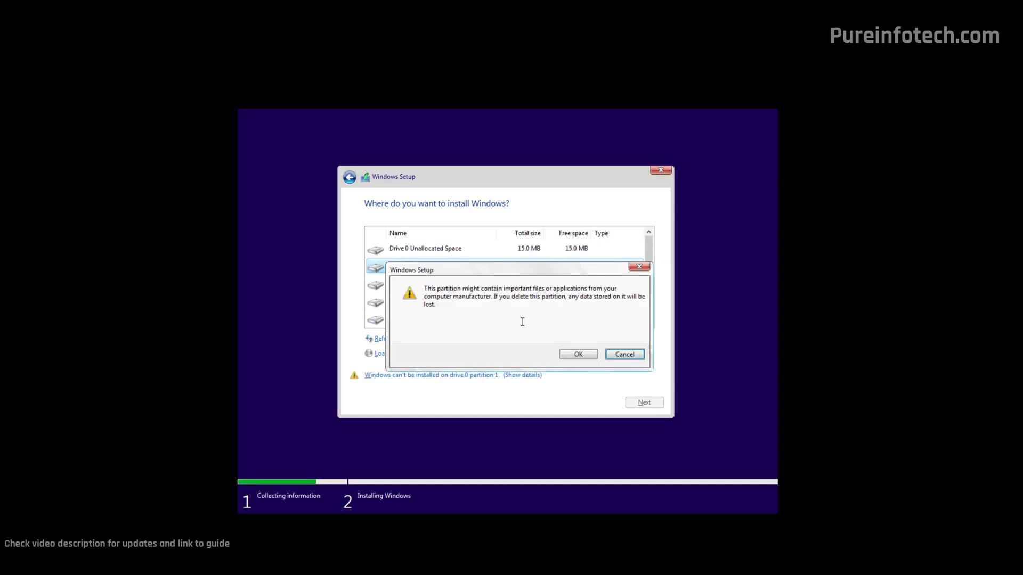
pyautogui.click(577, 354)
pyautogui.click(430, 269)
pyautogui.click(456, 340)
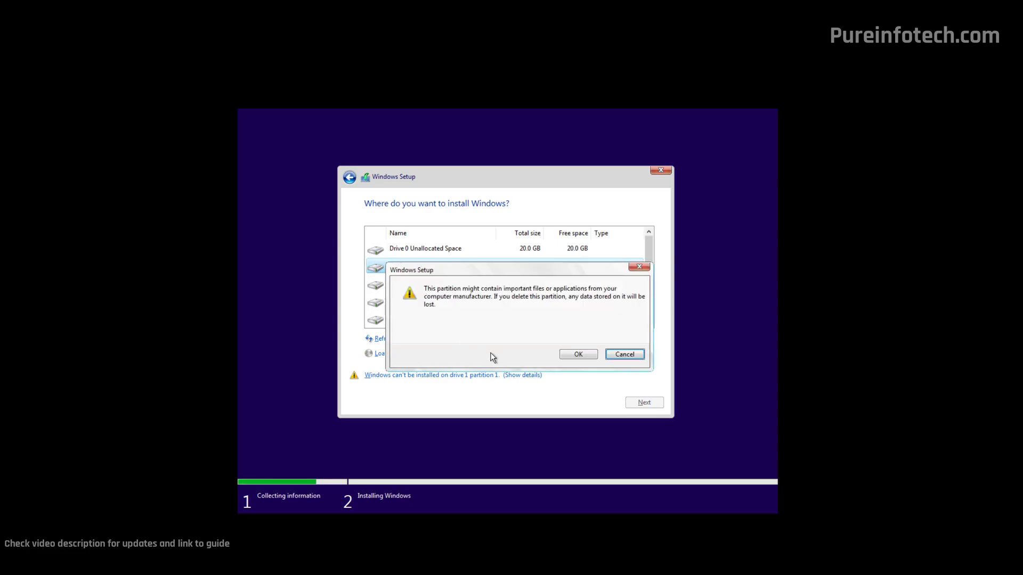
pyautogui.click(569, 355)
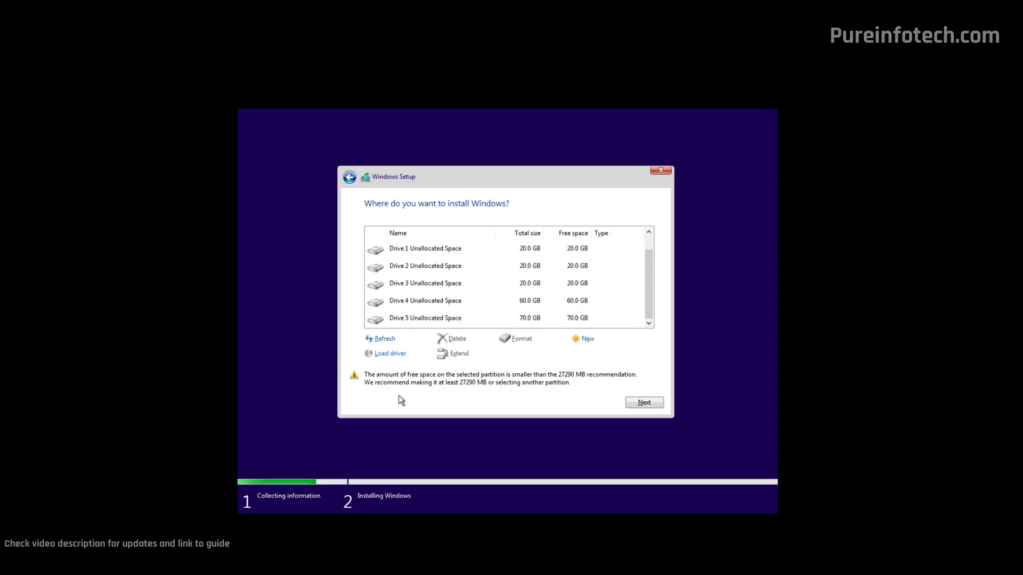
pyautogui.click(429, 320)
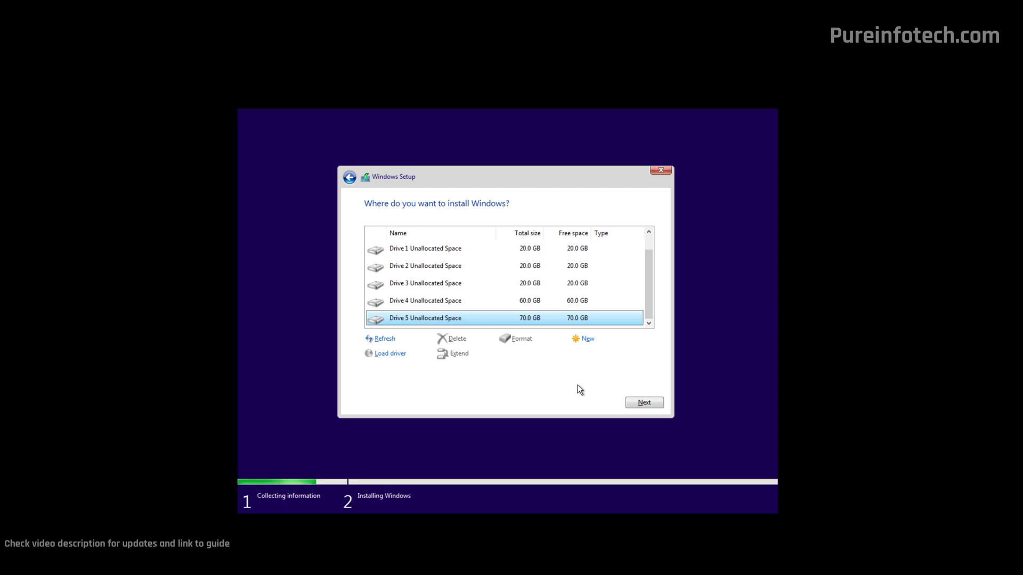
# - Install Windows onto Drive 5's unallocated space and wait for the region confirmation page
pyautogui.click(638, 403)
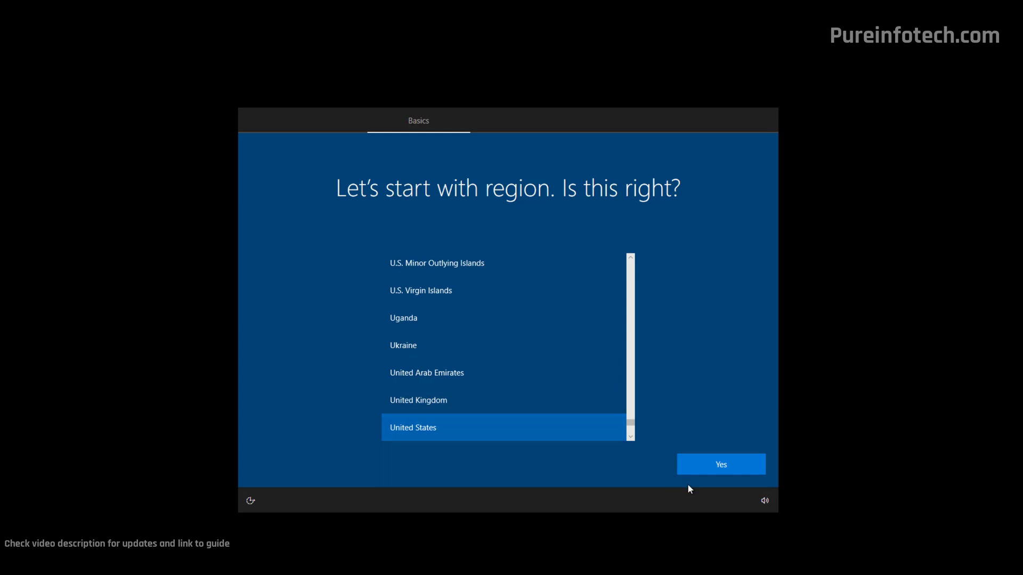
# - Confirm United States as the region and US as the keyboard, with no second layout
pyautogui.click(728, 468)
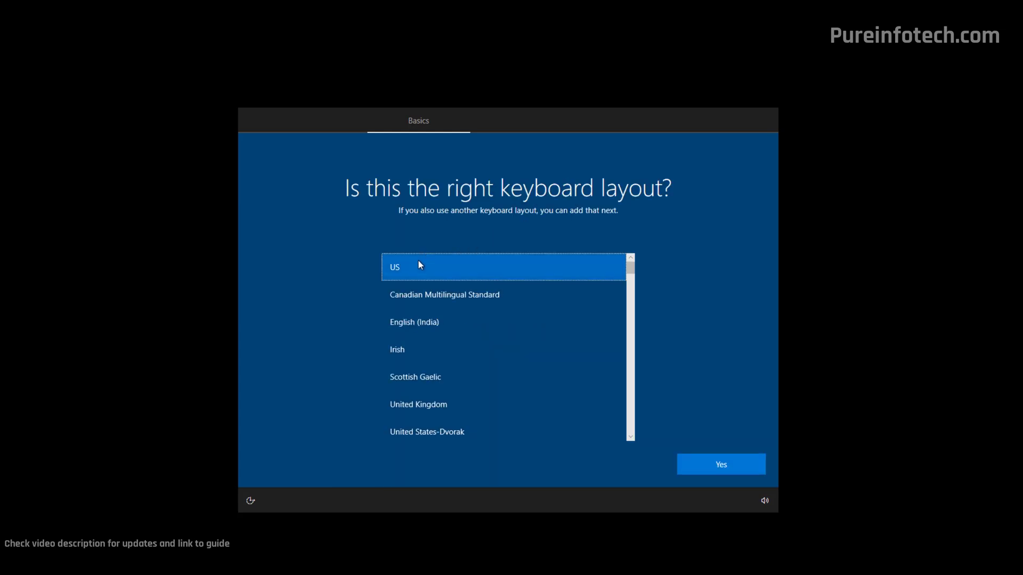
pyautogui.click(727, 469)
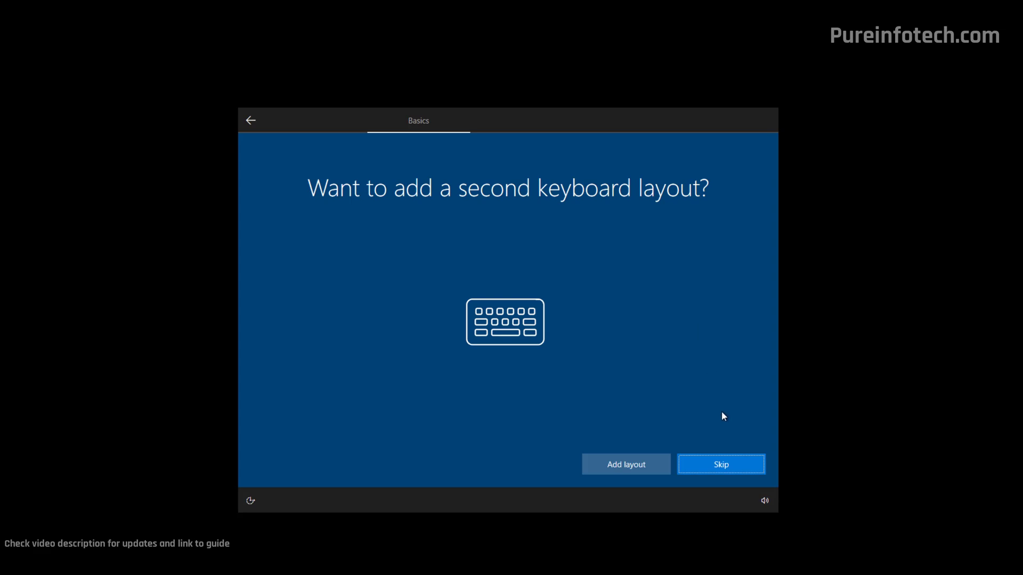
pyautogui.click(711, 466)
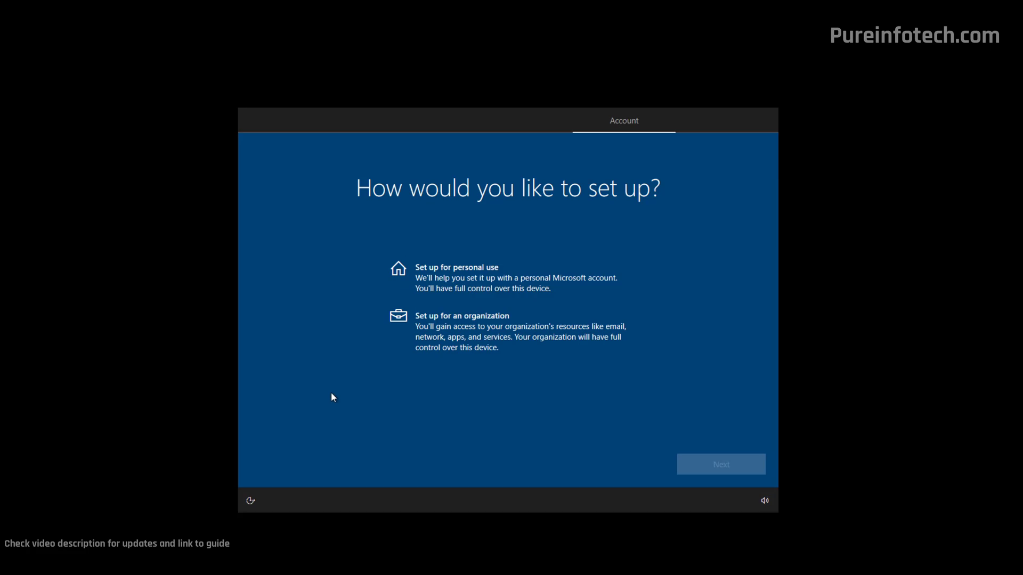
# - Choose 'Set up for personal use' and continue to the Microsoft account sign-in
pyautogui.click(482, 281)
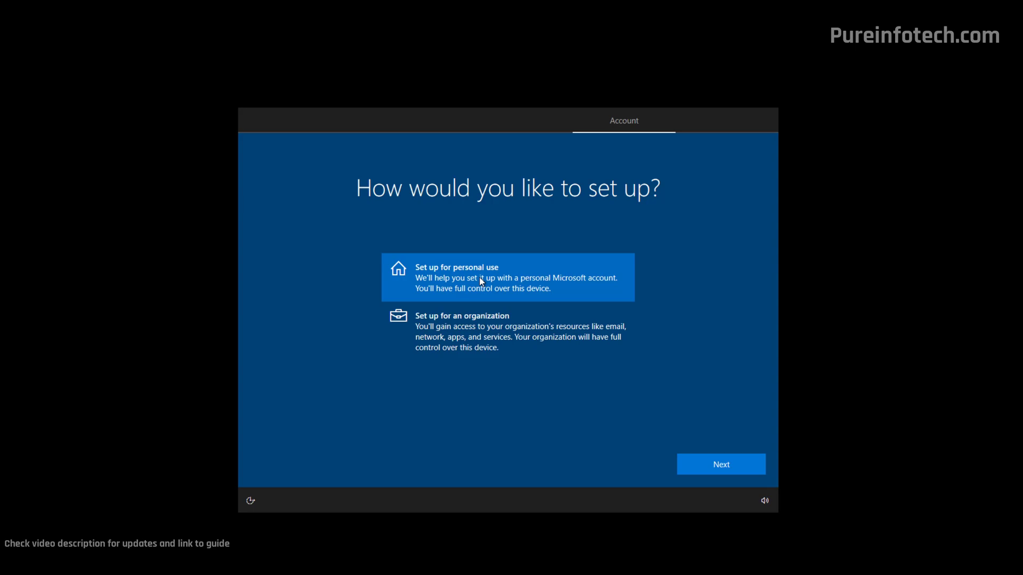
pyautogui.click(707, 470)
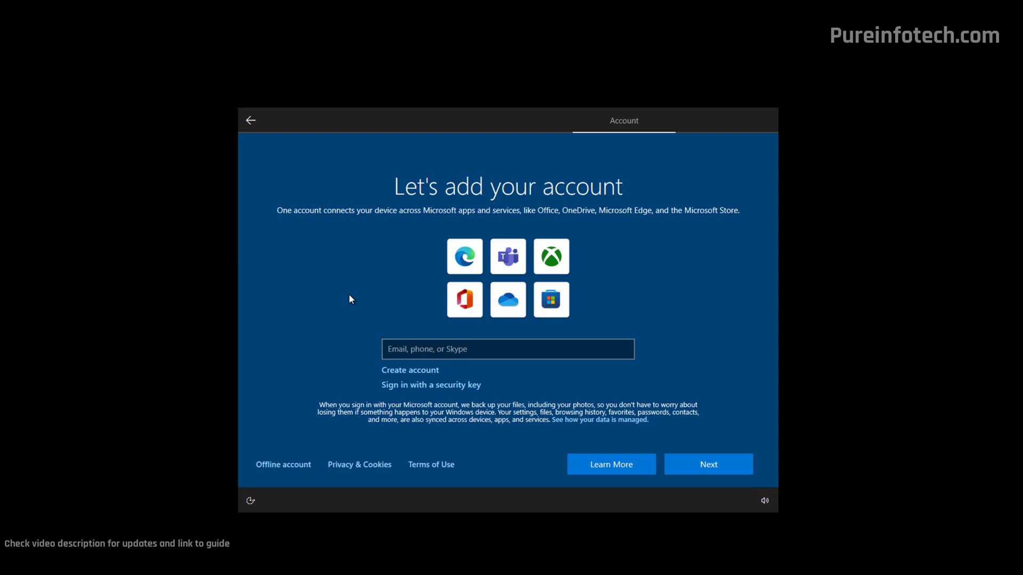
# - Enter the Microsoft account e-mail address and submit it to sign in
pyautogui.click(271, 472)
pyautogui.click(406, 352)
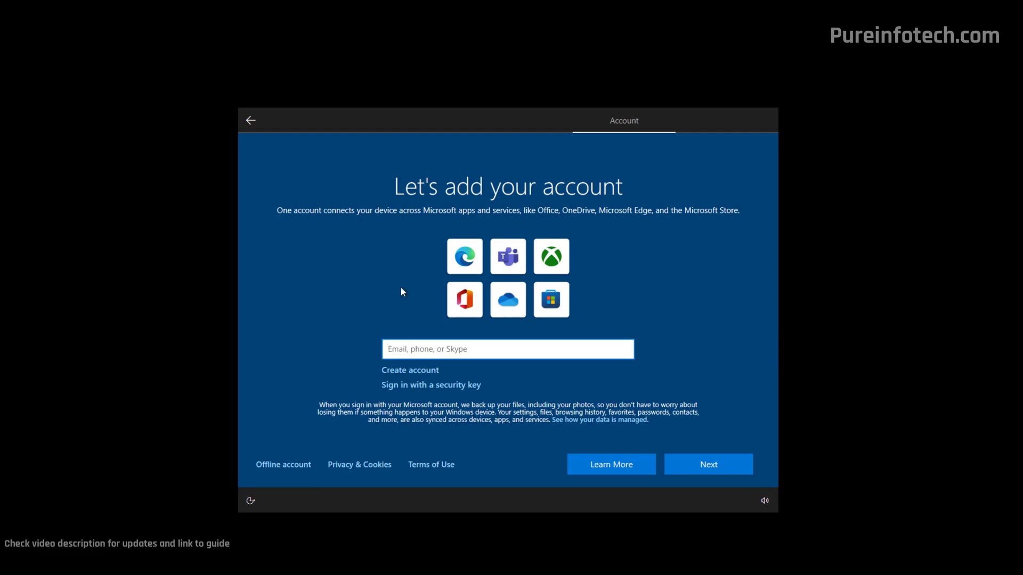
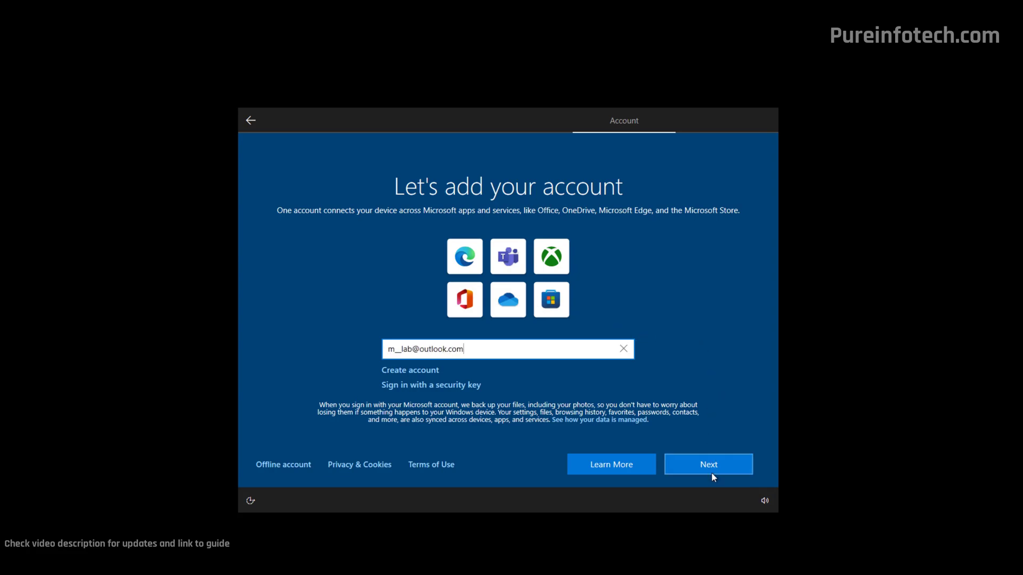
pyautogui.click(707, 473)
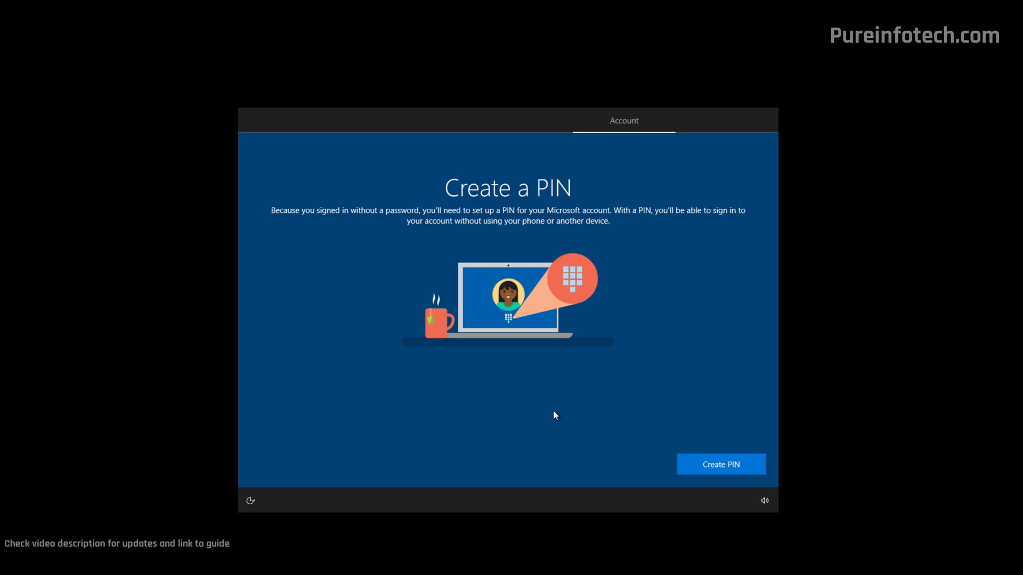
# - Create a four-digit sign-in PIN, entering it in both the PIN and confirm fields
pyautogui.click(702, 468)
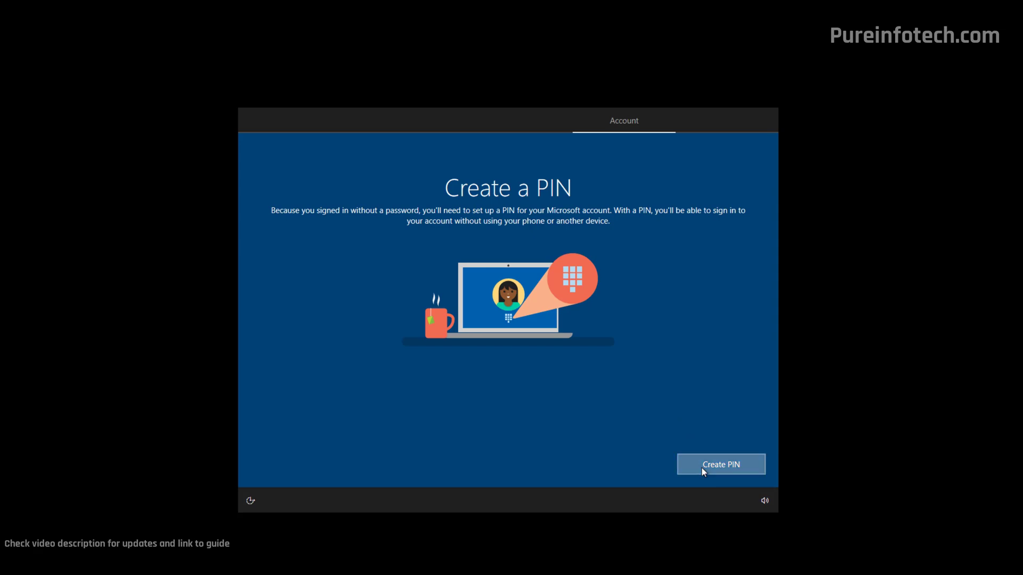
pyautogui.write('1234')
pyautogui.press('Tab')
pyautogui.write('1234')
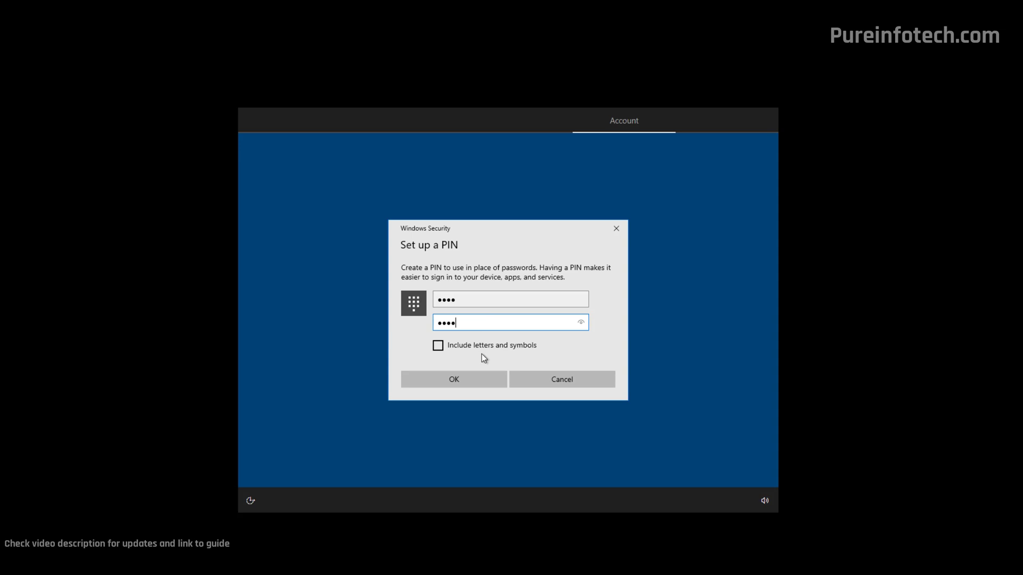
pyautogui.click(470, 379)
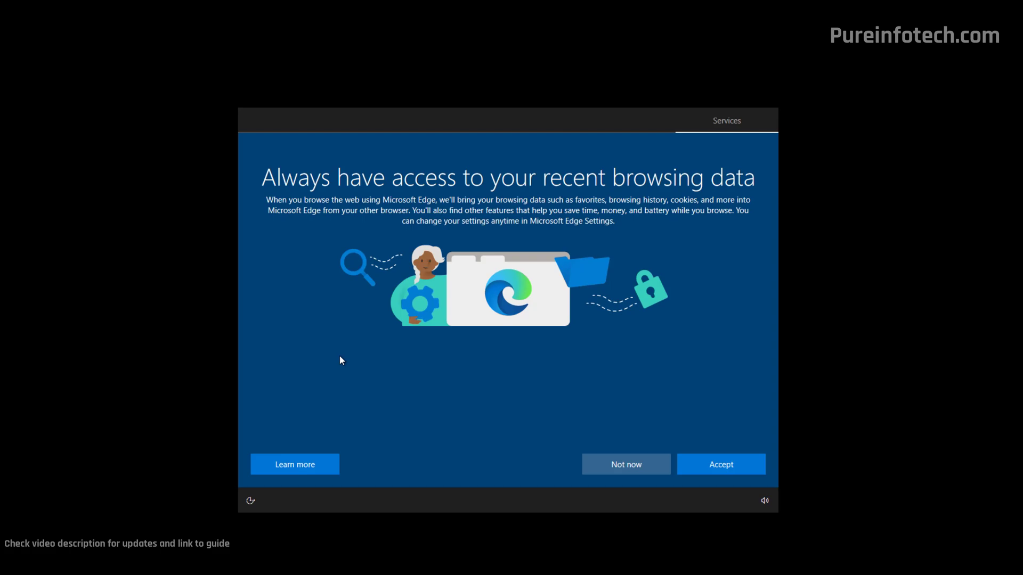
# - Decline the Edge browsing-data import, turn off Find my device and Location, then accept privacy settings
pyautogui.click(623, 467)
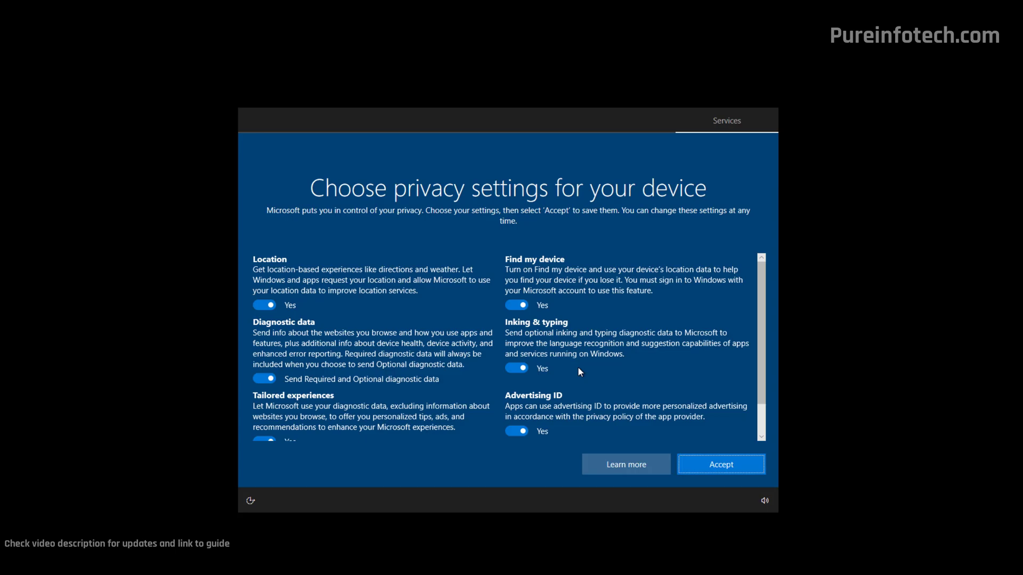
pyautogui.moveTo(762, 318); pyautogui.dragTo(761, 368)
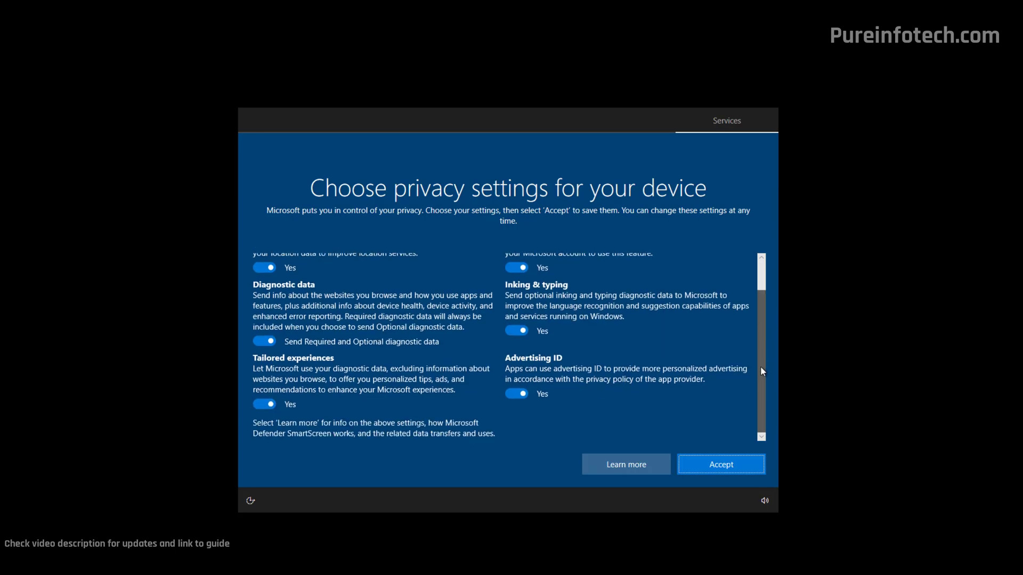
pyautogui.scroll(1, 752, 288)
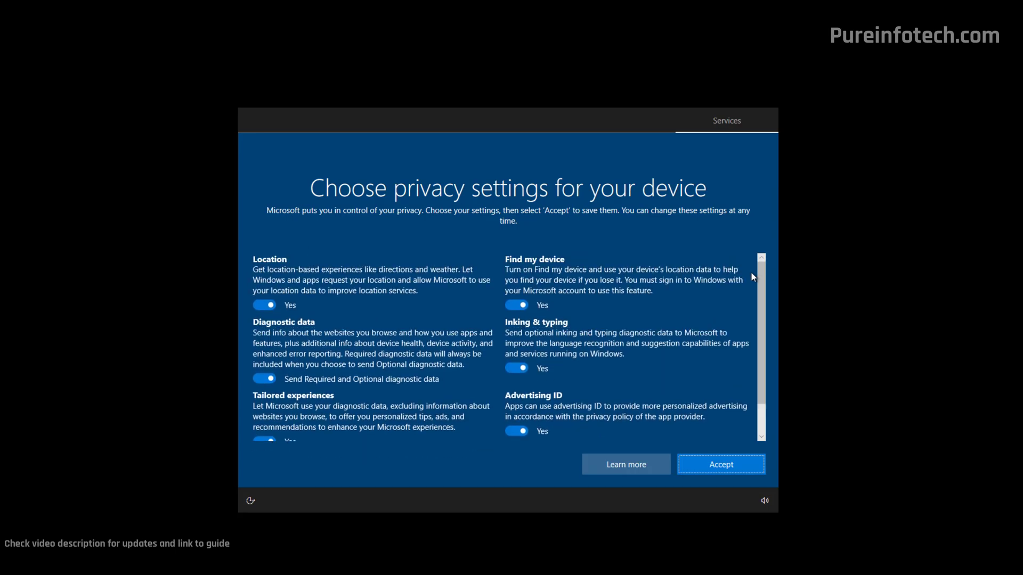
pyautogui.click(517, 307)
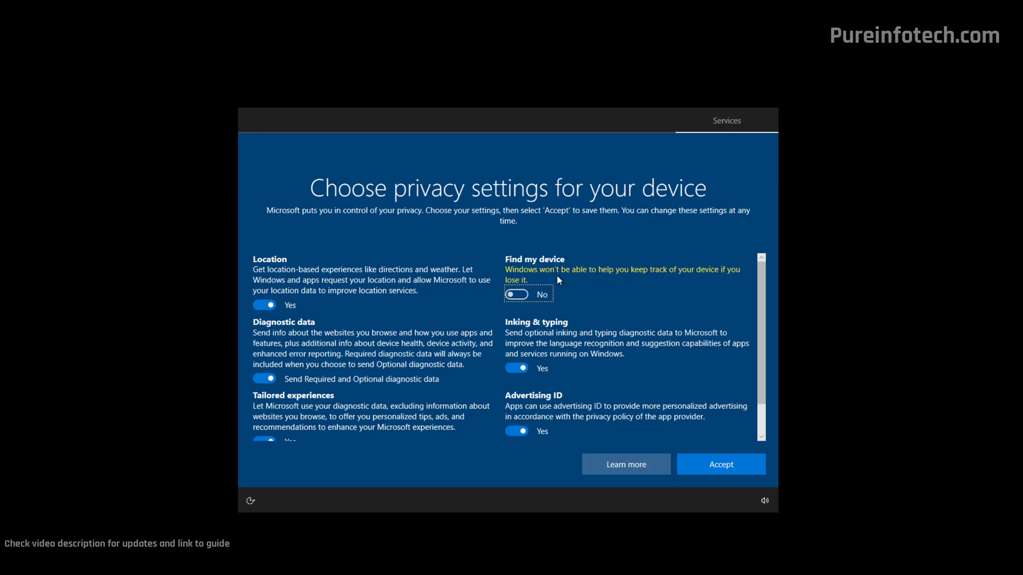
pyautogui.click(263, 304)
pyautogui.moveTo(759, 306); pyautogui.dragTo(765, 355)
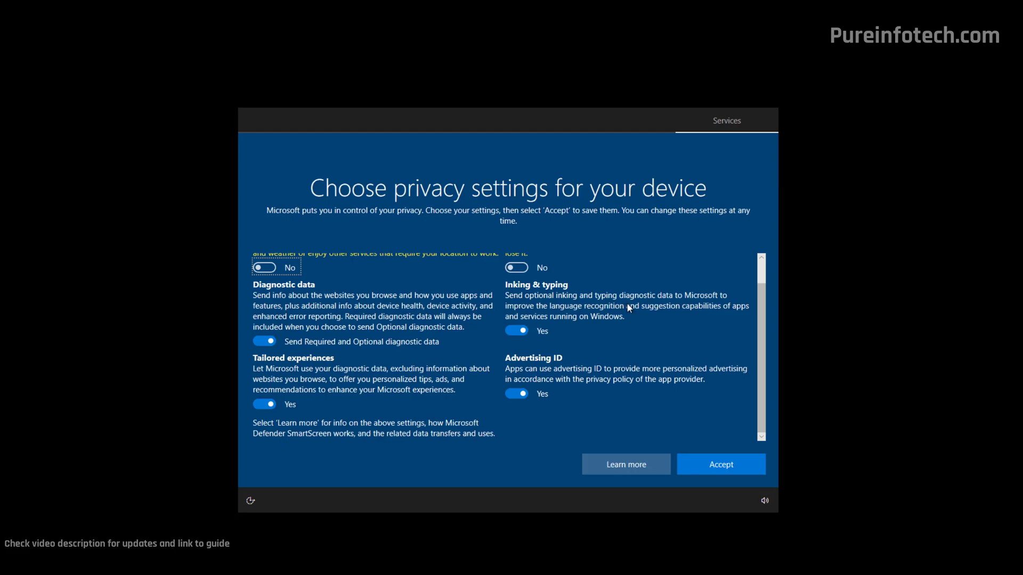
pyautogui.click(700, 469)
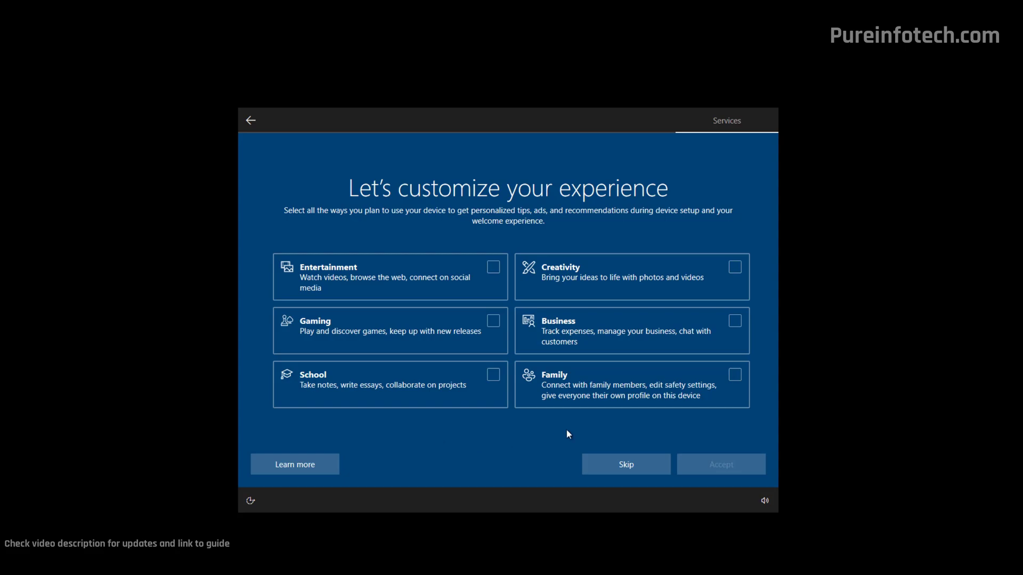
# - Decline customization, Android phone linking, the PC Game Pass offer and Cortana
pyautogui.click(628, 468)
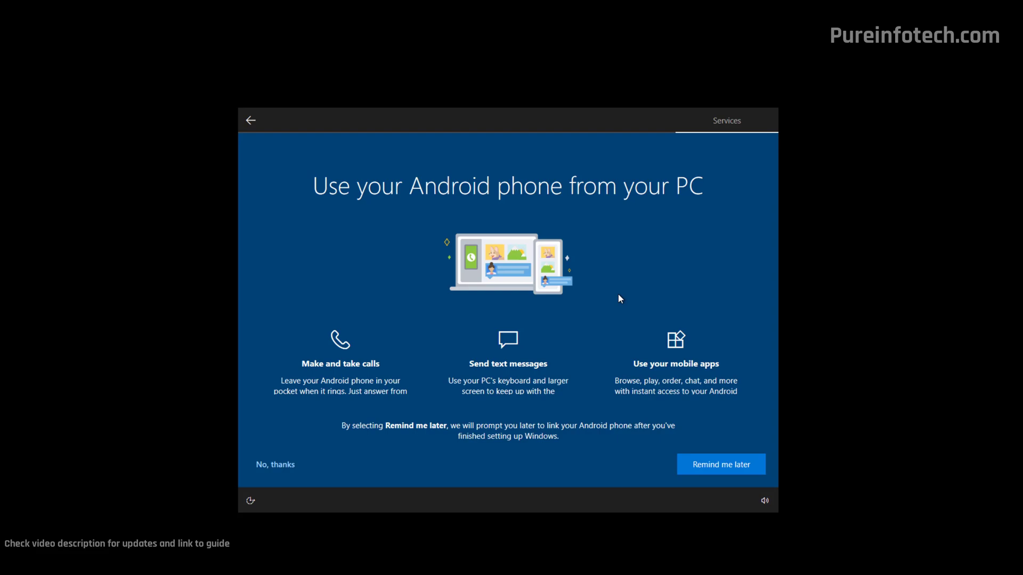
pyautogui.click(278, 471)
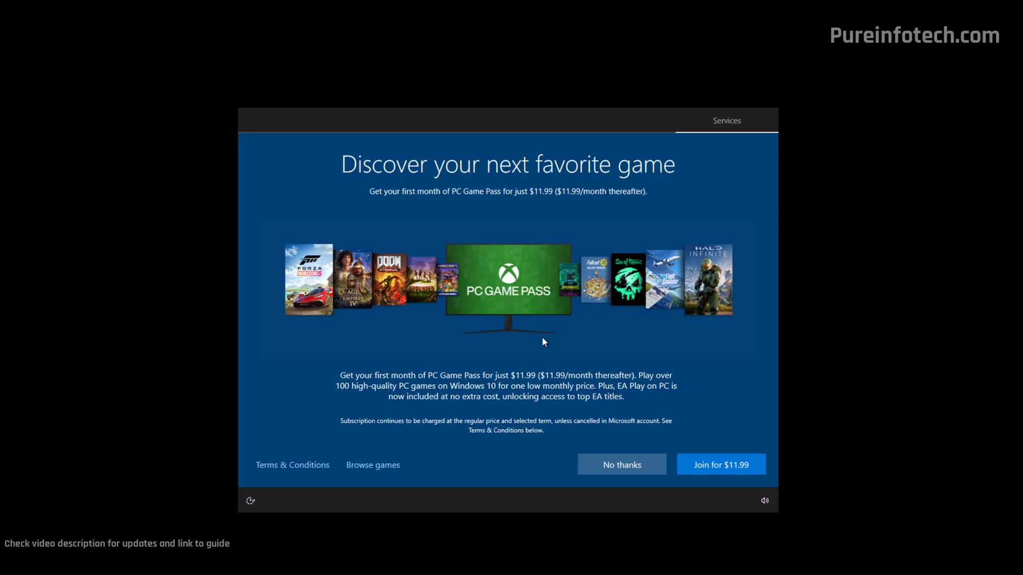
pyautogui.click(617, 465)
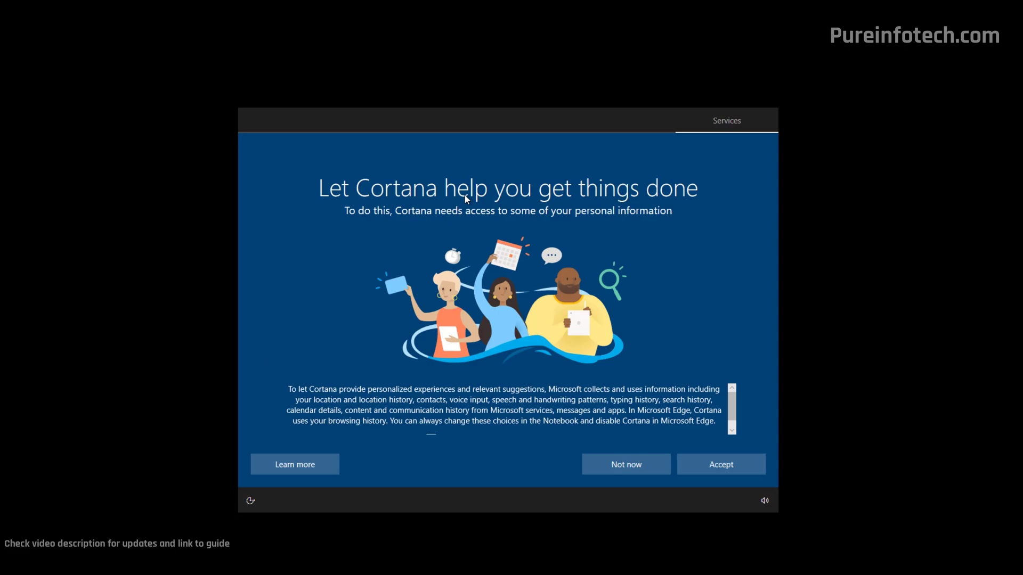
pyautogui.click(621, 468)
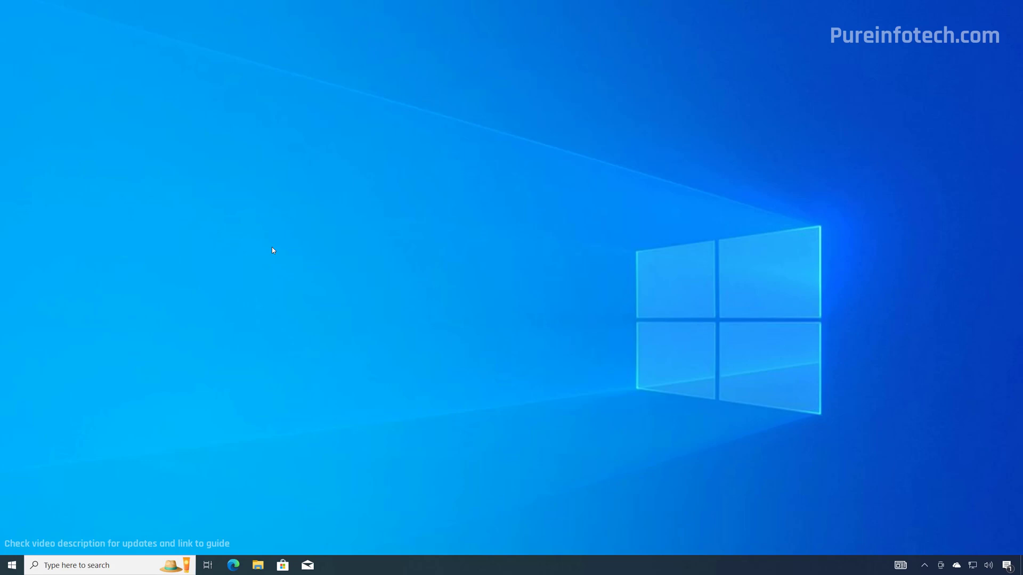
# - Open the Start menu on the new Windows 10 desktop
pyautogui.press('super')
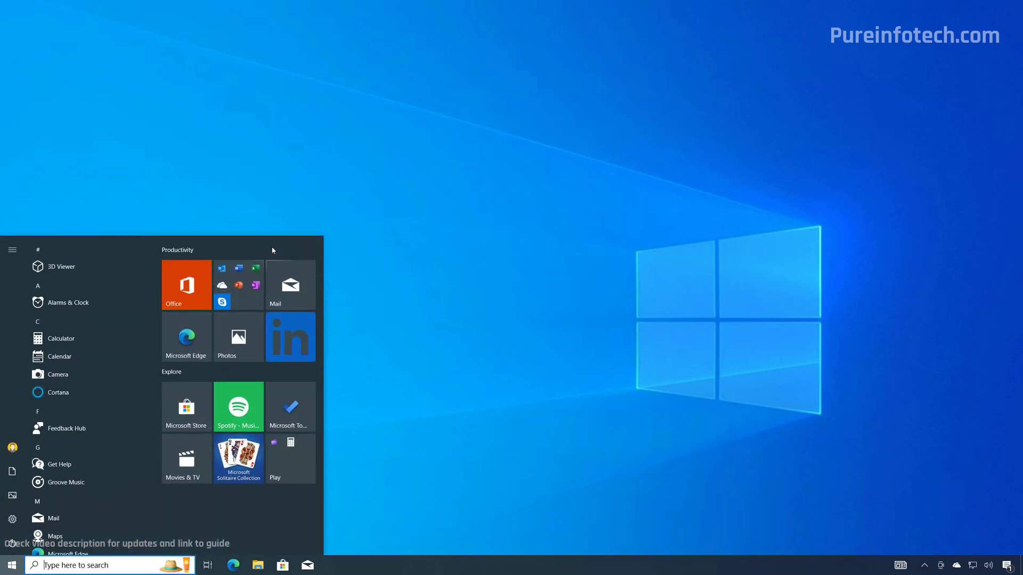
# - Open Settings from Start search and check for updates under Update & Security
pyautogui.write('settings')
pyautogui.press('Return')
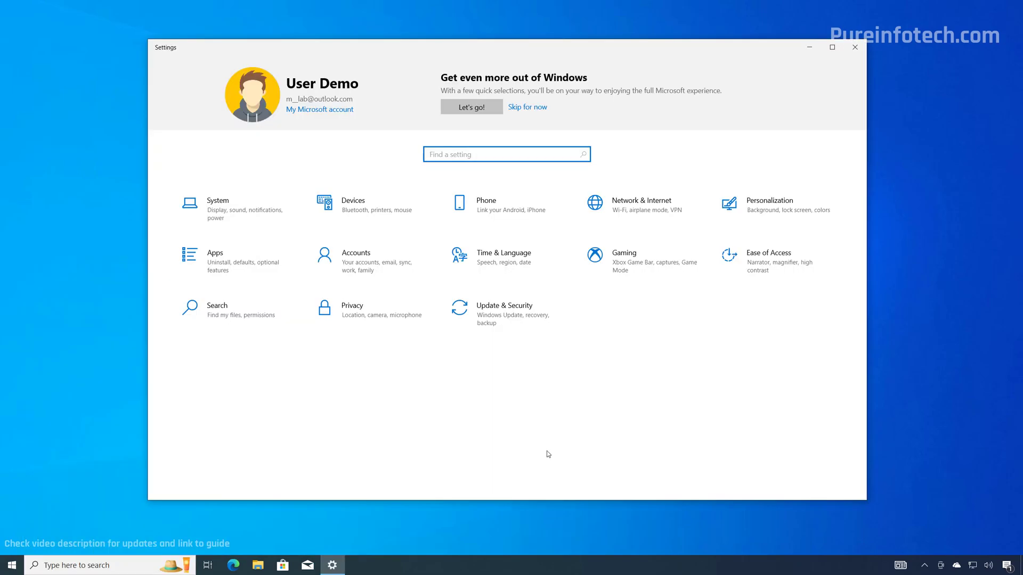
pyautogui.click(514, 318)
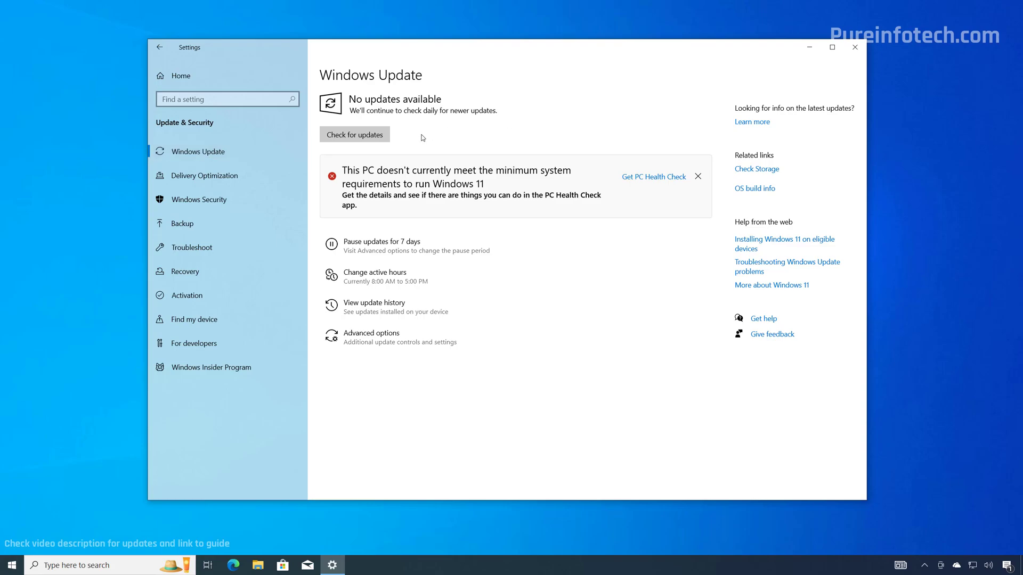
pyautogui.click(358, 137)
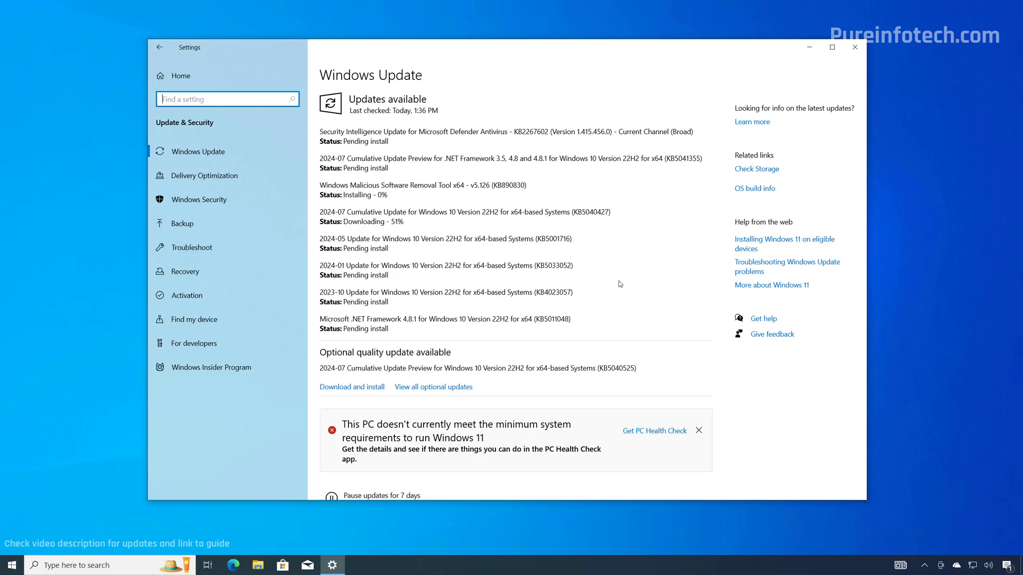
# - Select the optional VMware display driver update, download and install it, then minimize Settings
pyautogui.click(425, 388)
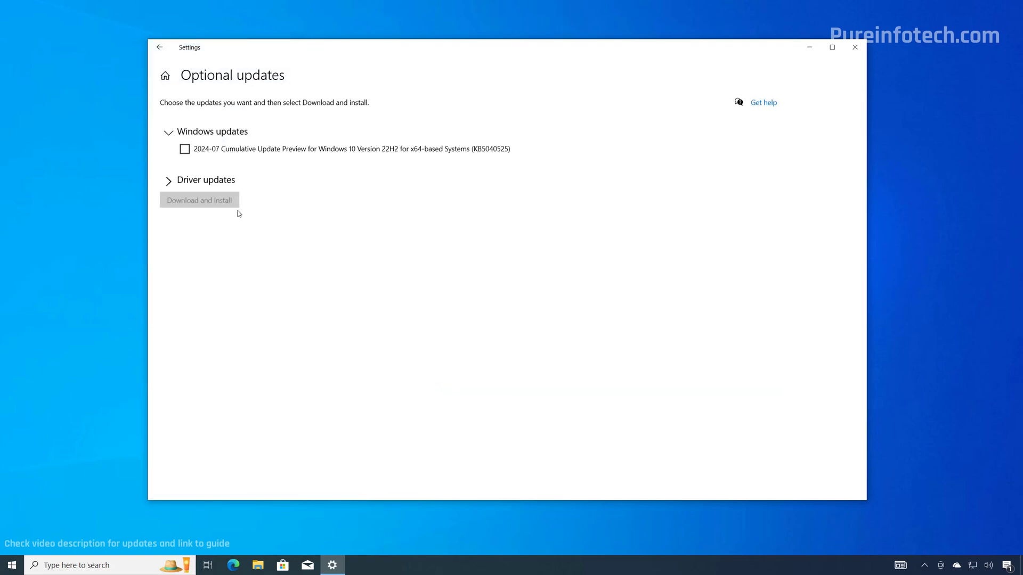
pyautogui.click(201, 183)
pyautogui.click(184, 211)
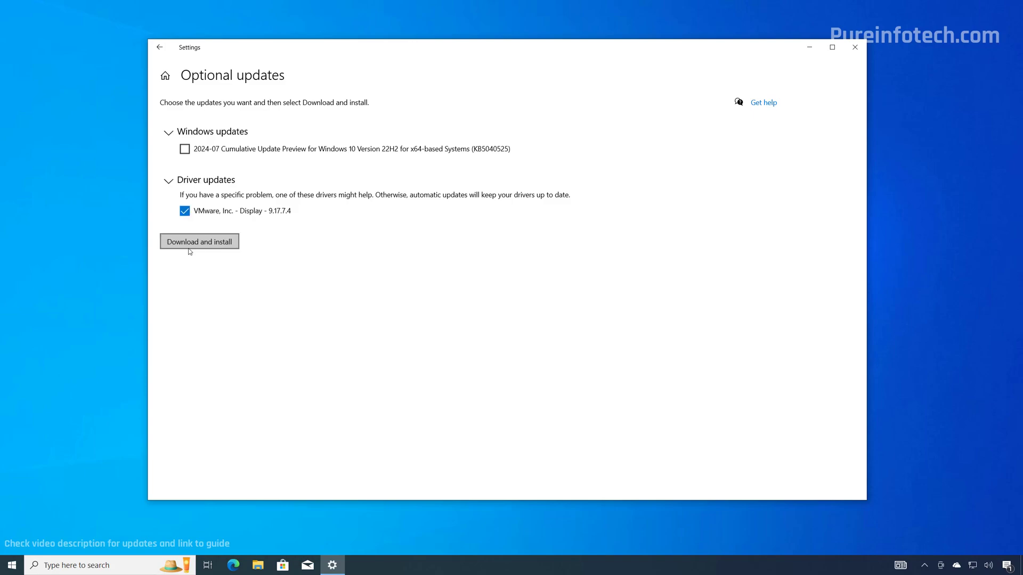
pyautogui.click(218, 243)
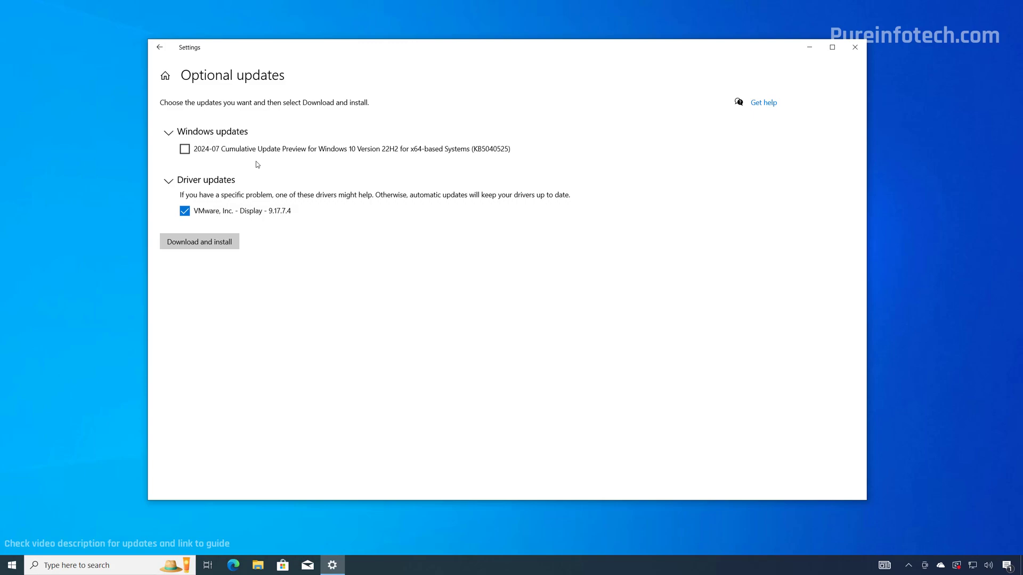
pyautogui.click(208, 243)
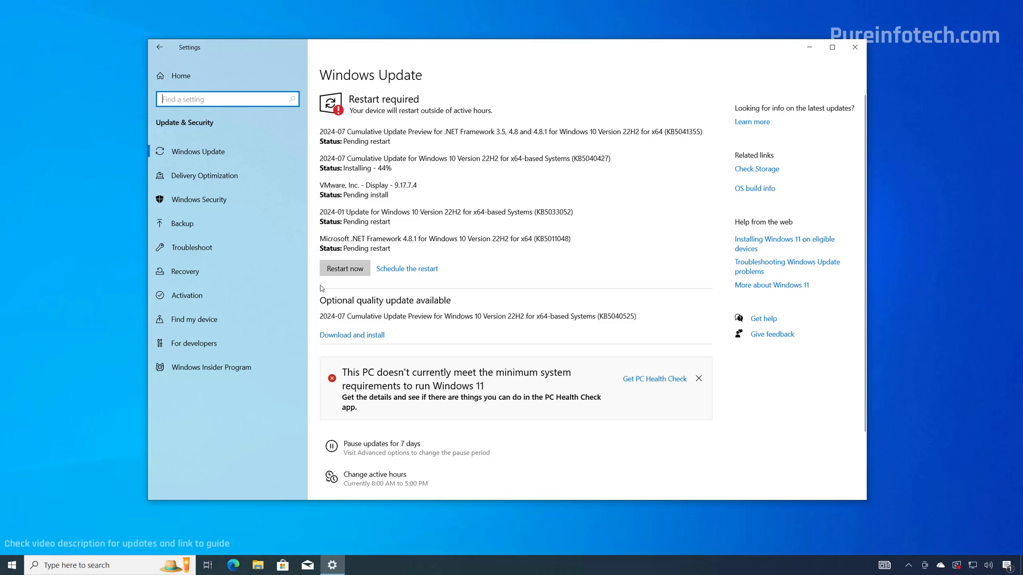
pyautogui.click(809, 47)
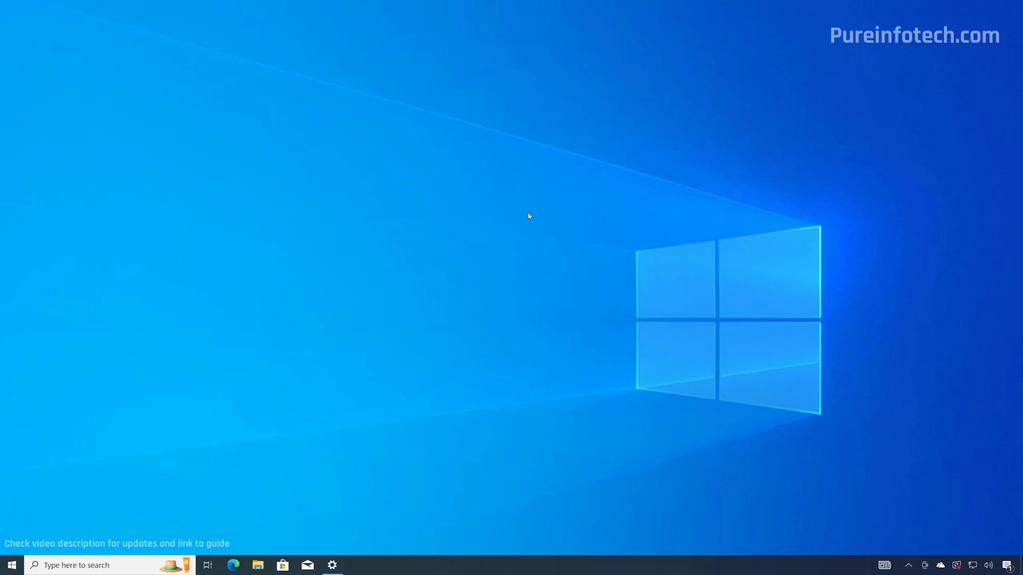
# - Open Device Manager via a 'dev' Start search, then minimize the Edge window
pyautogui.press('super')
pyautogui.write('dev')
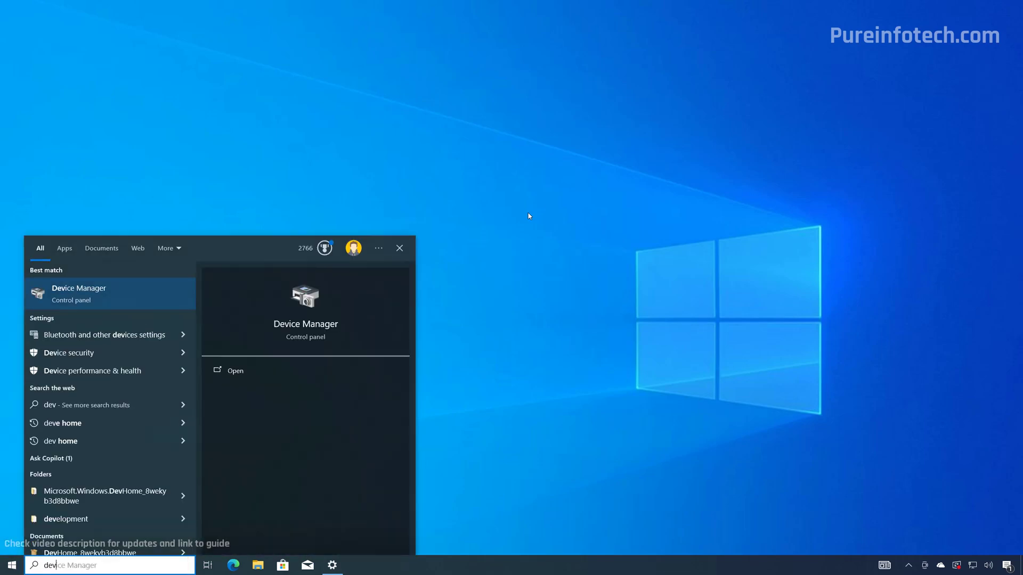
pyautogui.click(109, 297)
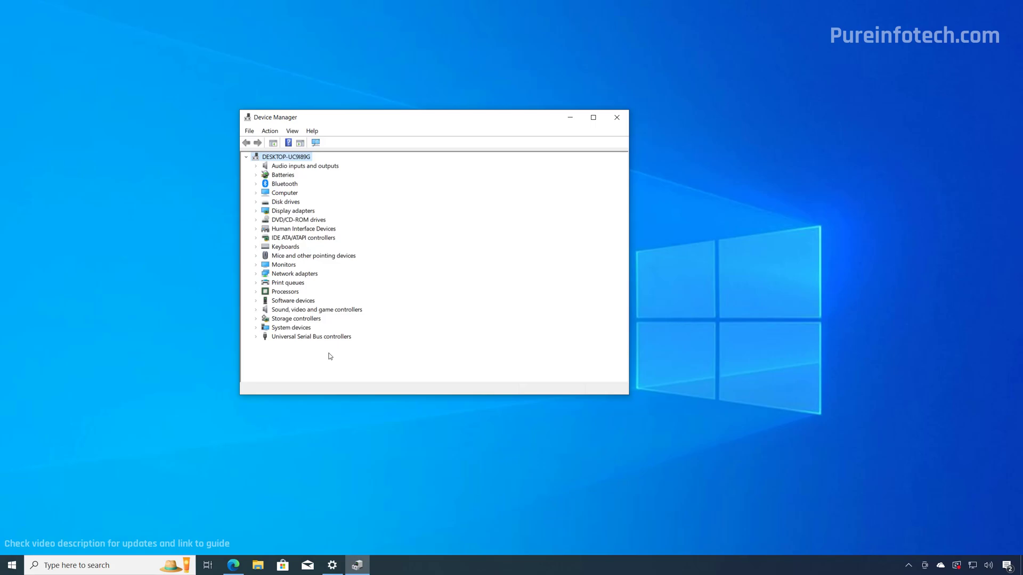
pyautogui.click(233, 565)
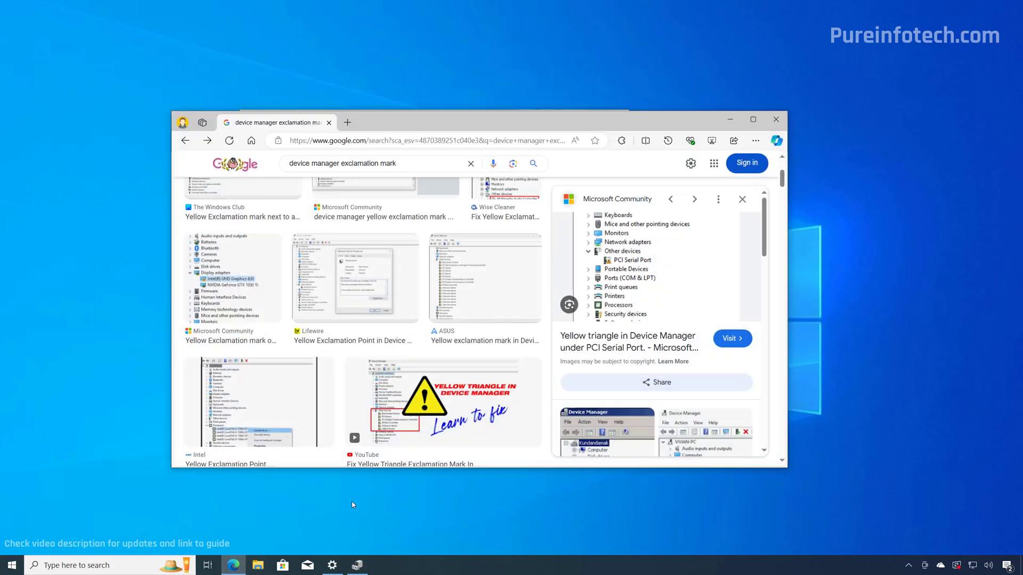
pyautogui.click(730, 120)
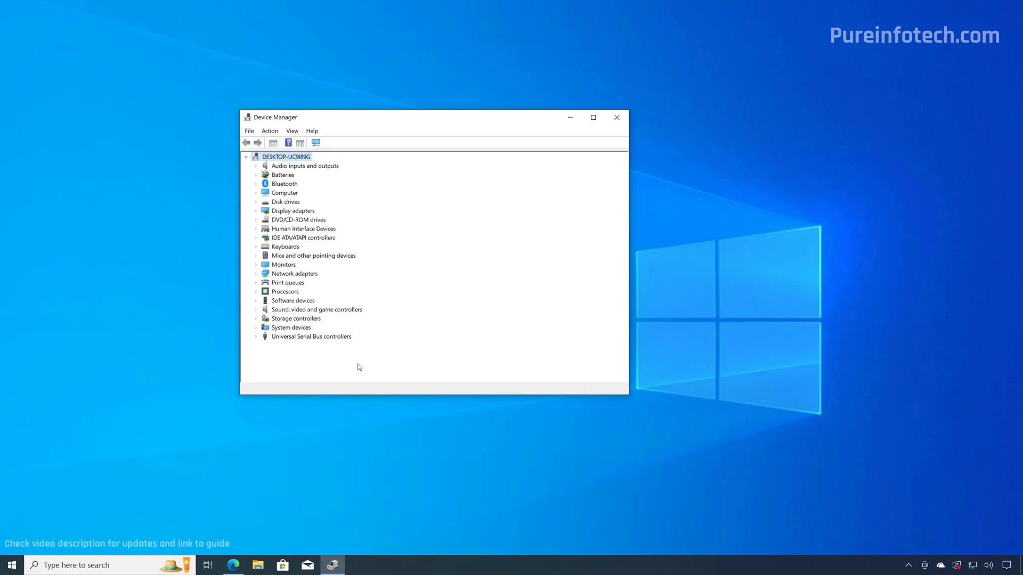
pyautogui.moveTo(242, 564)
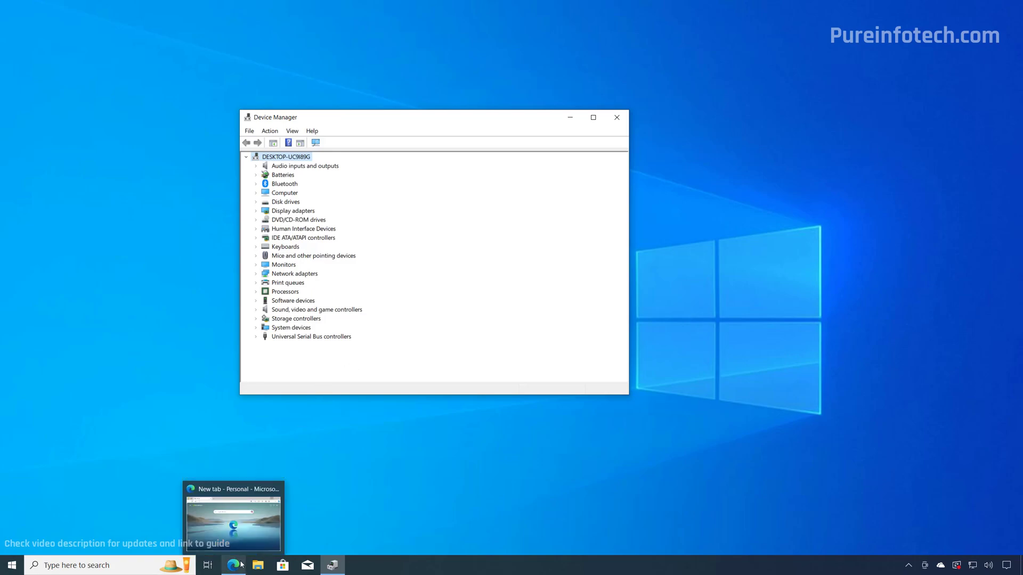
# - Search Bing for 'hp 13z-be000 download drivers' and open the HP Support drivers page
pyautogui.click(242, 565)
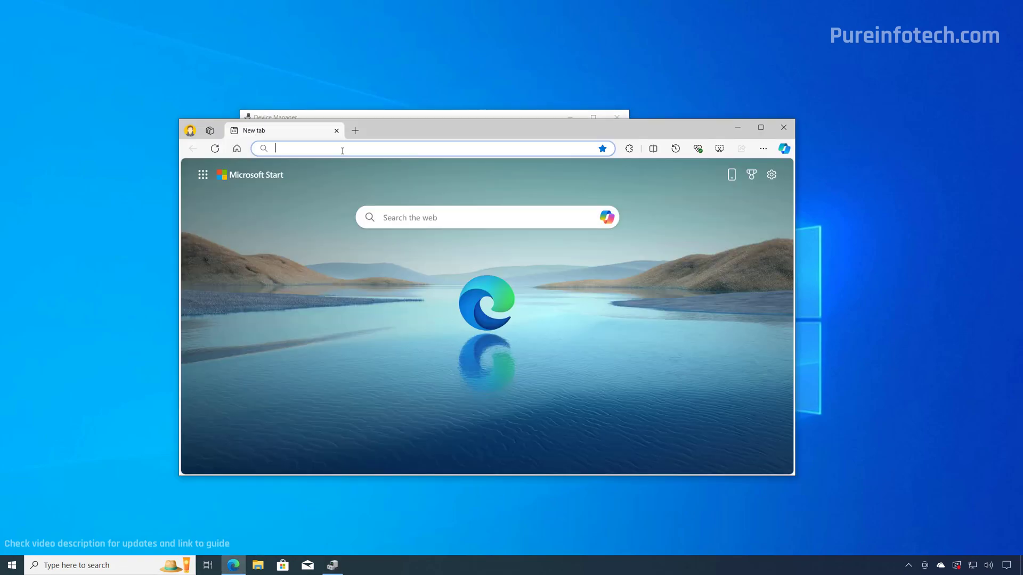
pyautogui.write('hp')
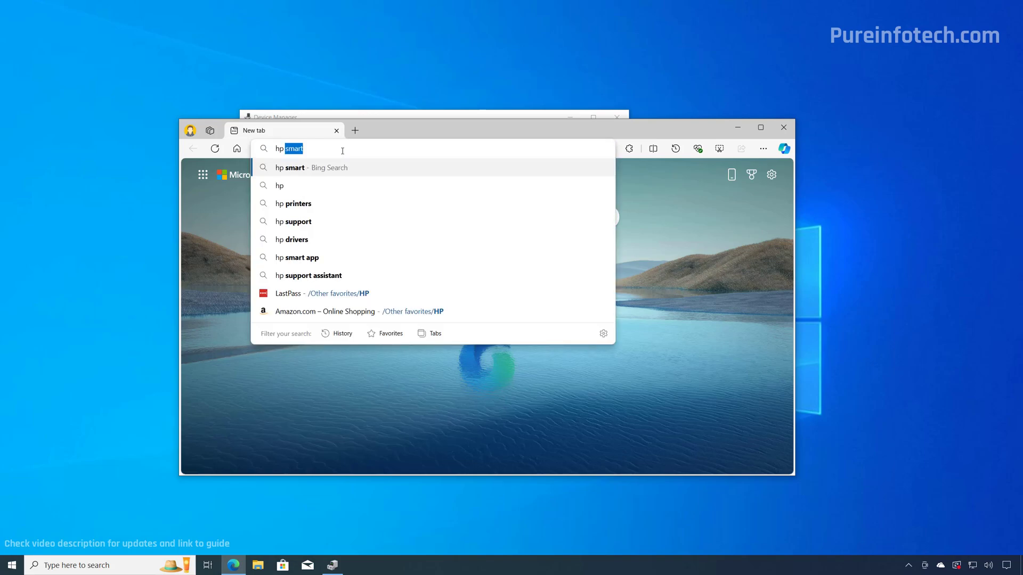
pyautogui.write(' 13z')
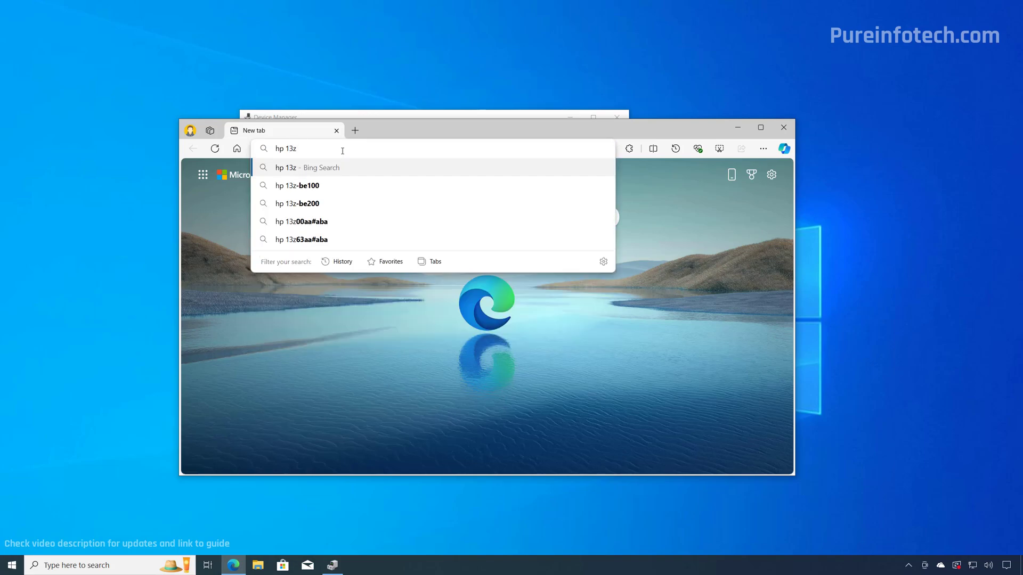
pyautogui.write('-be000 d')
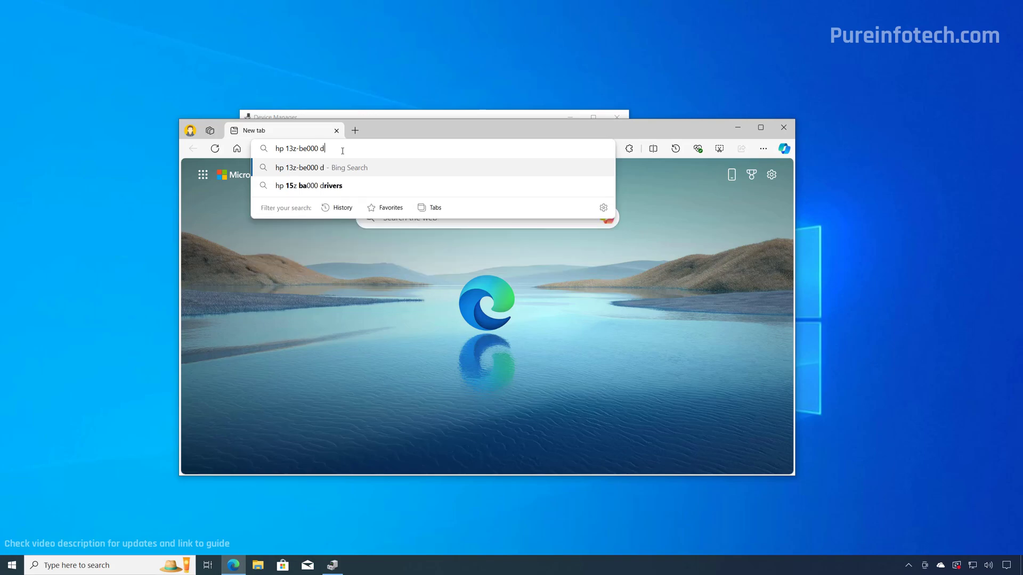
pyautogui.write('ownload drivers')
pyautogui.press('Return')
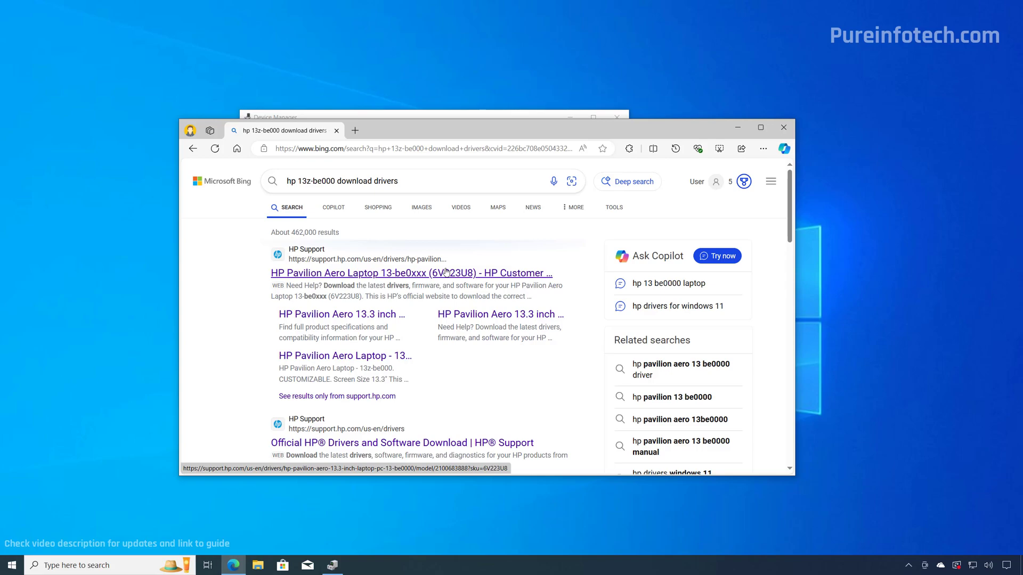
pyautogui.click(446, 272)
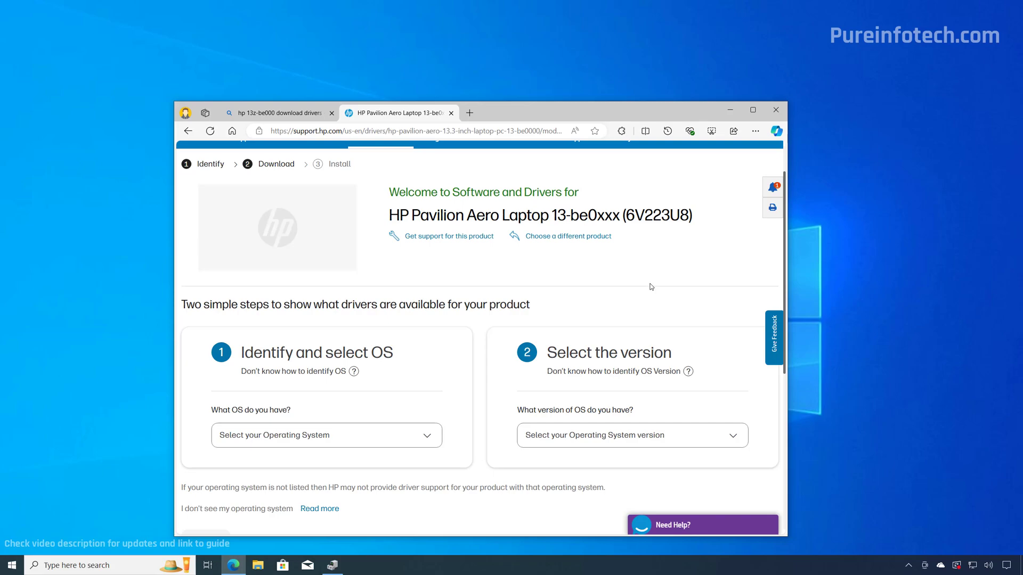
# - Set the OS to Windows 10 (64-bit) and download the newest Realtek Wireless LAN driver
pyautogui.scroll(-2, 432, 349)
pyautogui.click(429, 338)
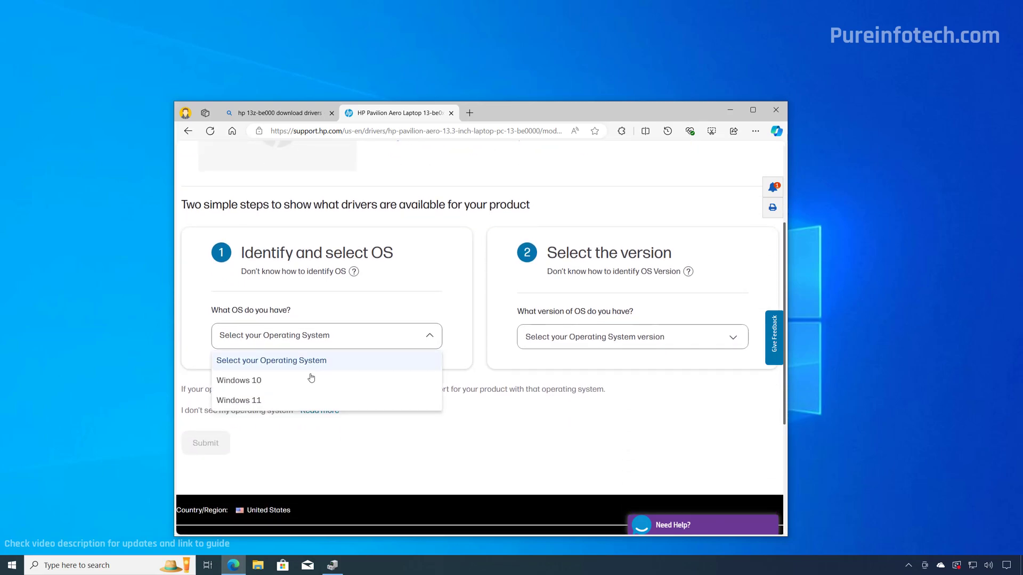
pyautogui.click(248, 382)
pyautogui.click(612, 336)
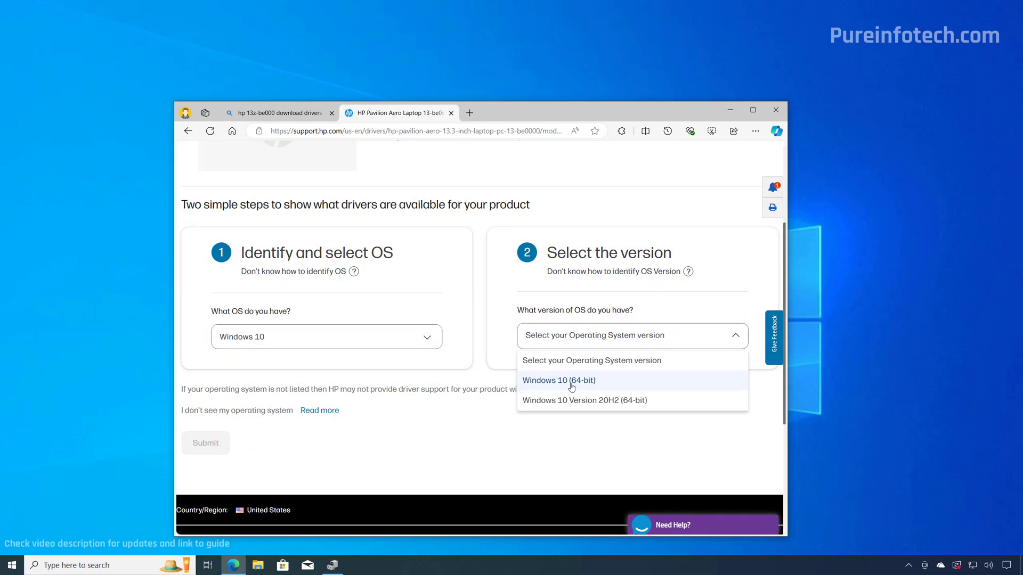
pyautogui.click(571, 388)
pyautogui.click(205, 442)
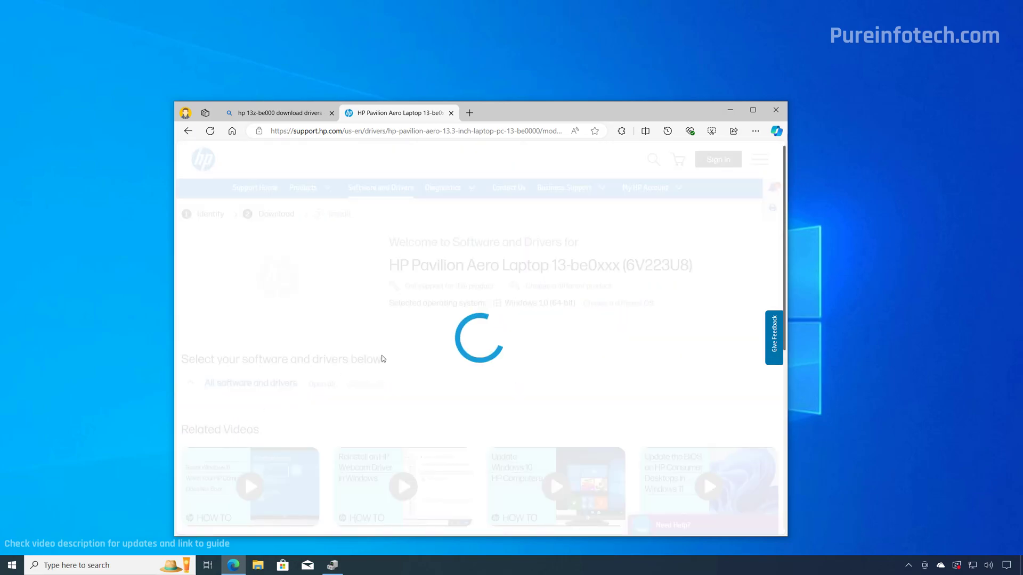
pyautogui.scroll(-3, 392, 353)
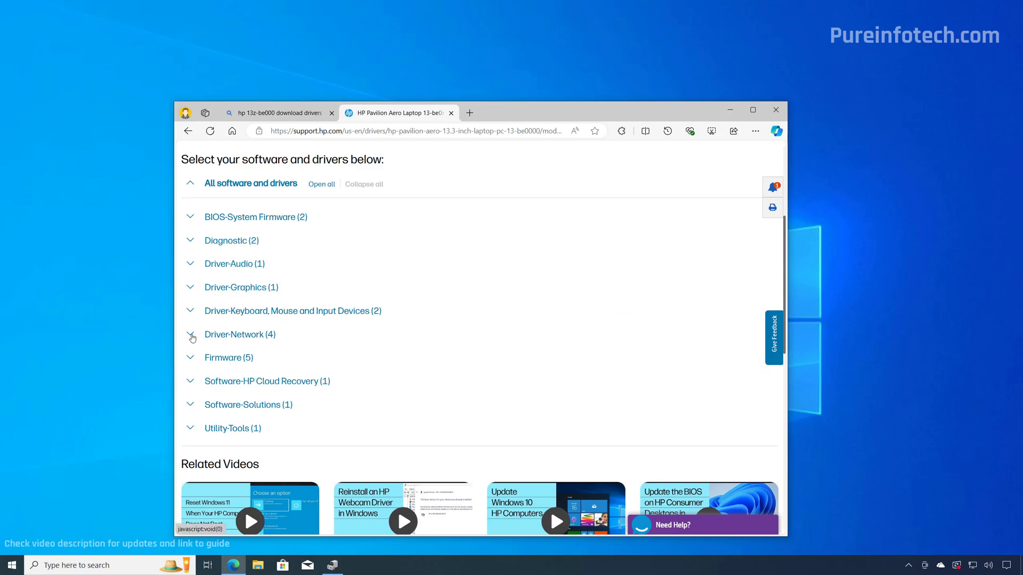
pyautogui.click(191, 335)
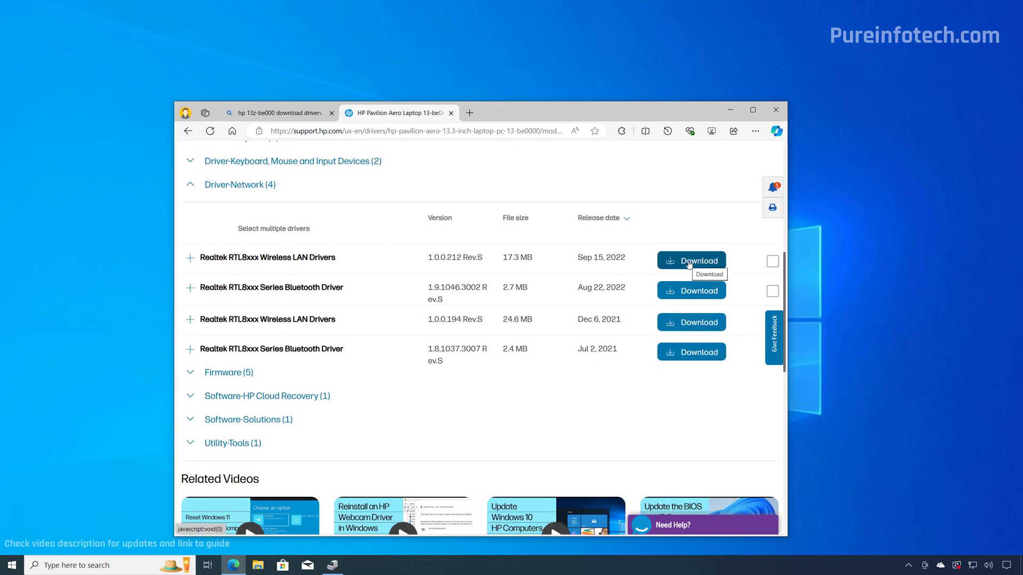
pyautogui.click(688, 261)
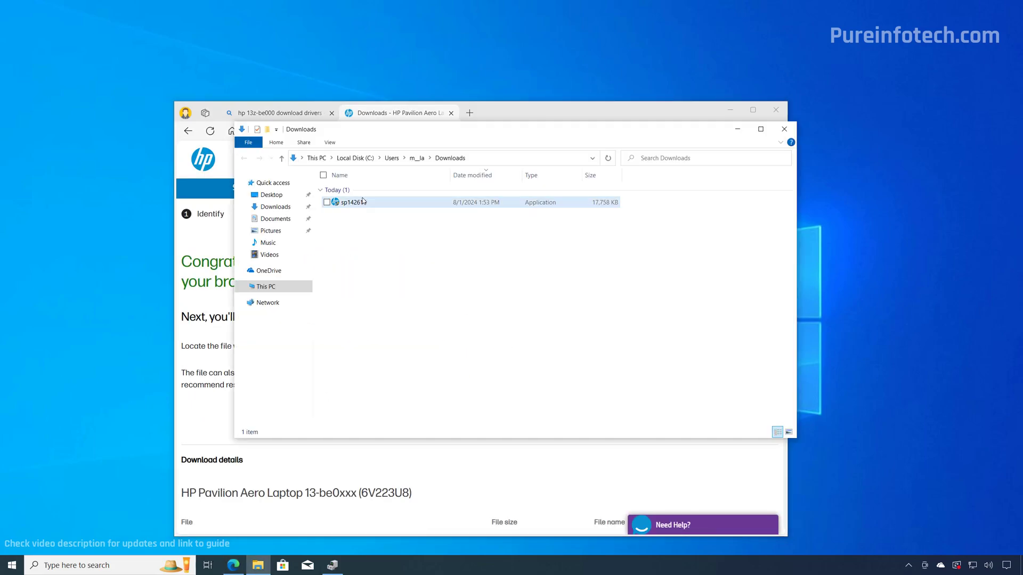
# - Run the downloaded Realtek Wireless LAN SoftPaq as administrator and finish it with the default folder
pyautogui.rightClick(362, 202)
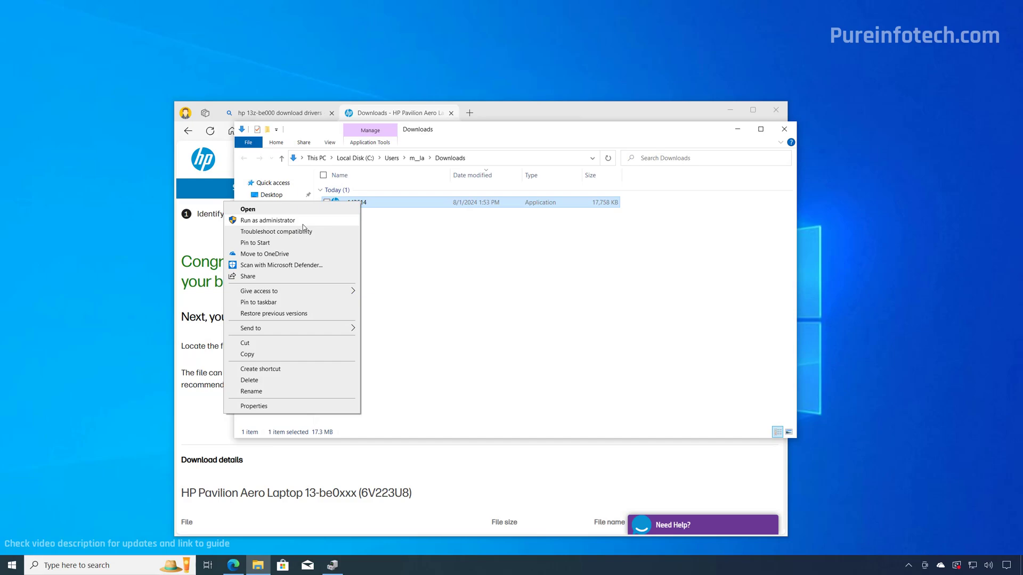
pyautogui.click(303, 224)
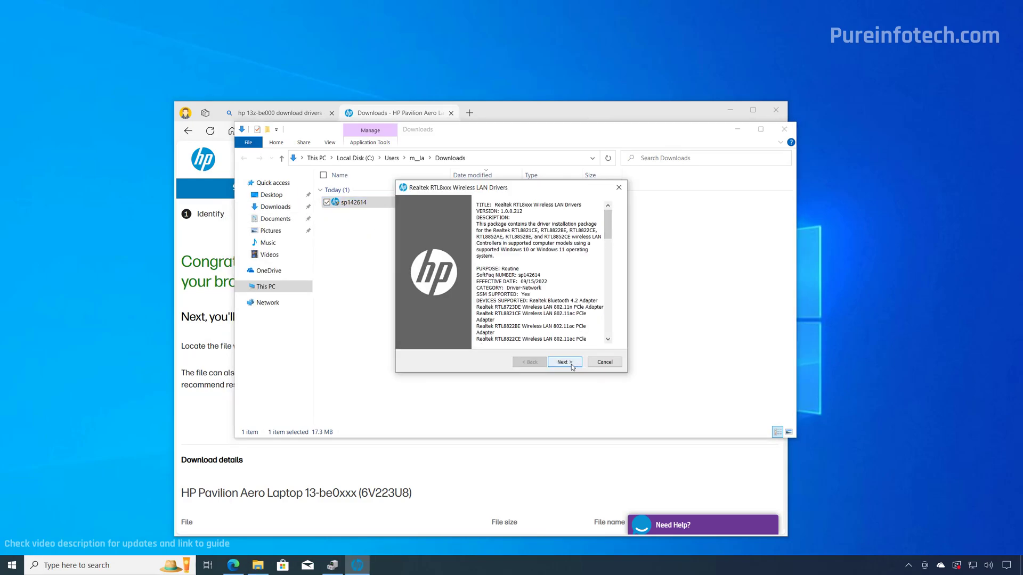
pyautogui.click(565, 363)
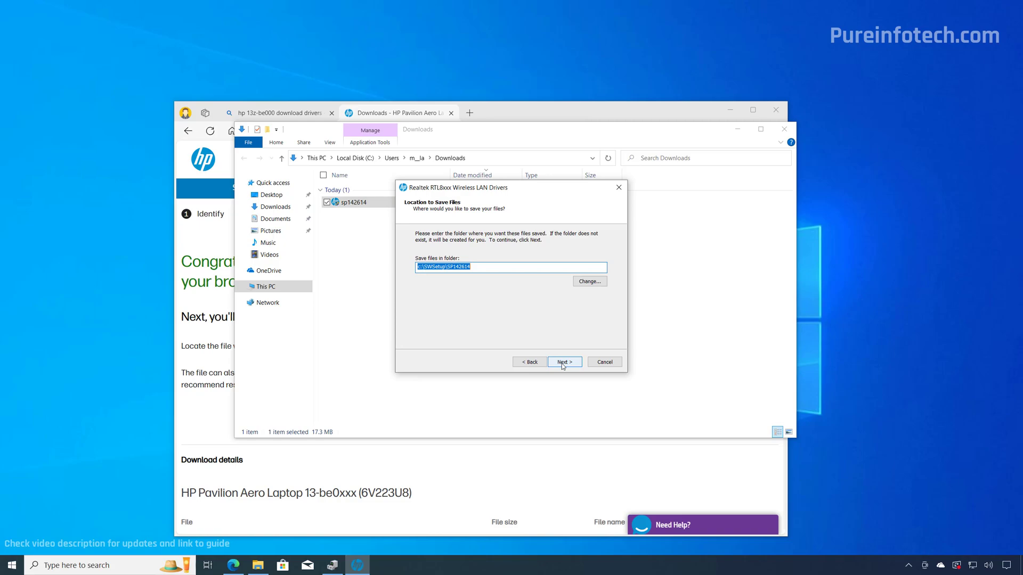
pyautogui.click(562, 363)
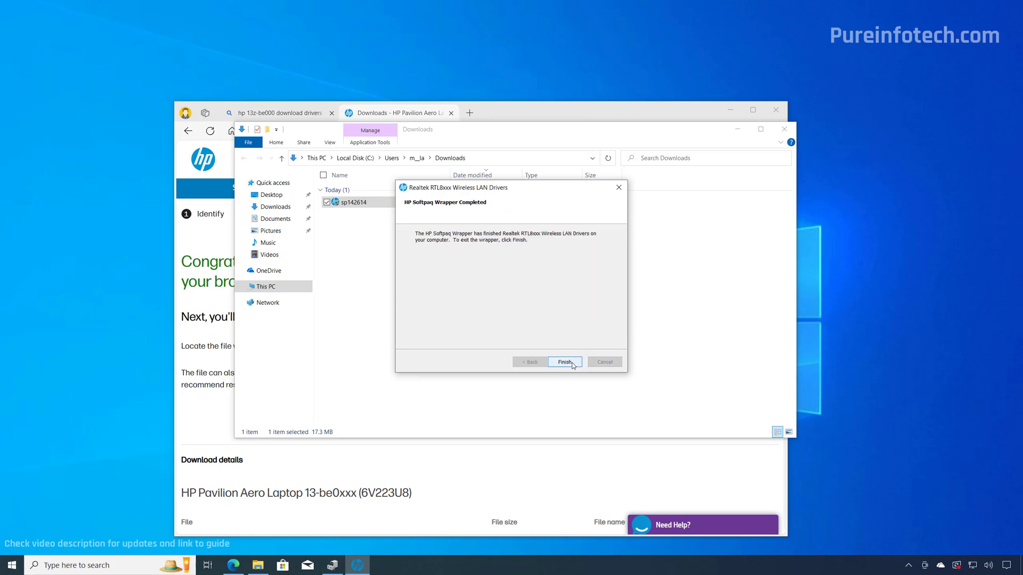
pyautogui.click(565, 362)
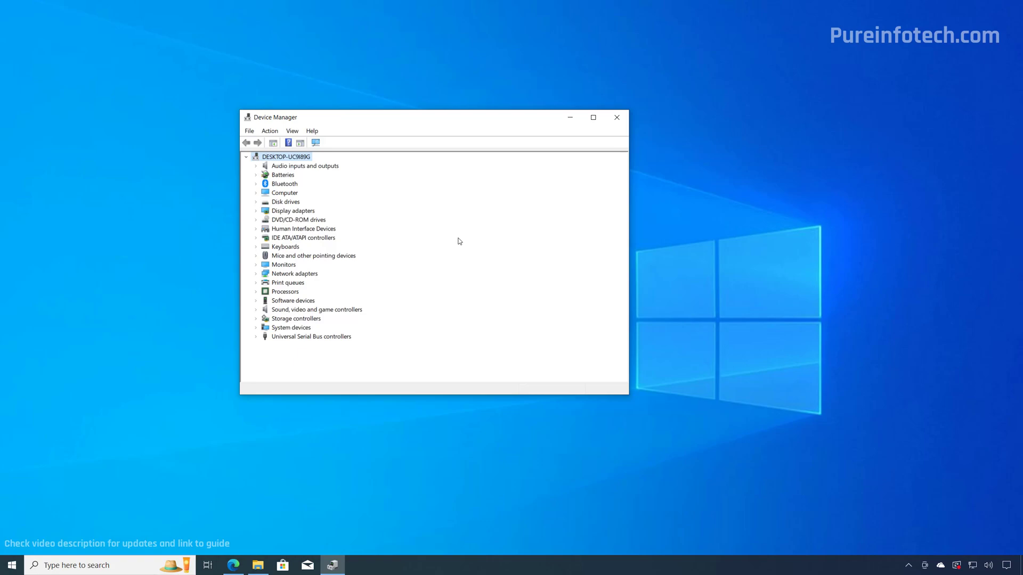
# - Close Device Manager with Alt+F4, leaving the empty desktop
pyautogui.hotkey('alt', 'F4')
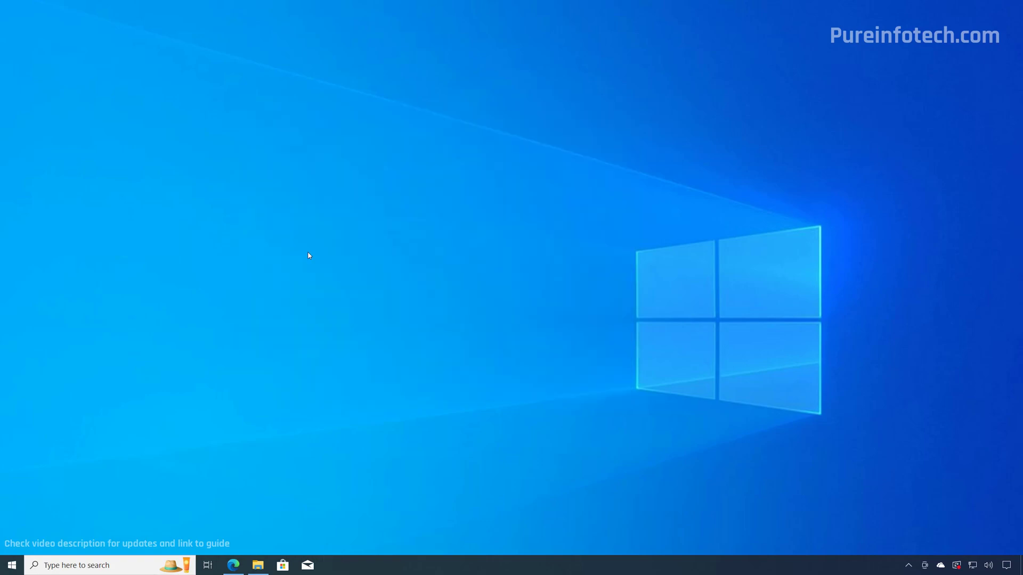